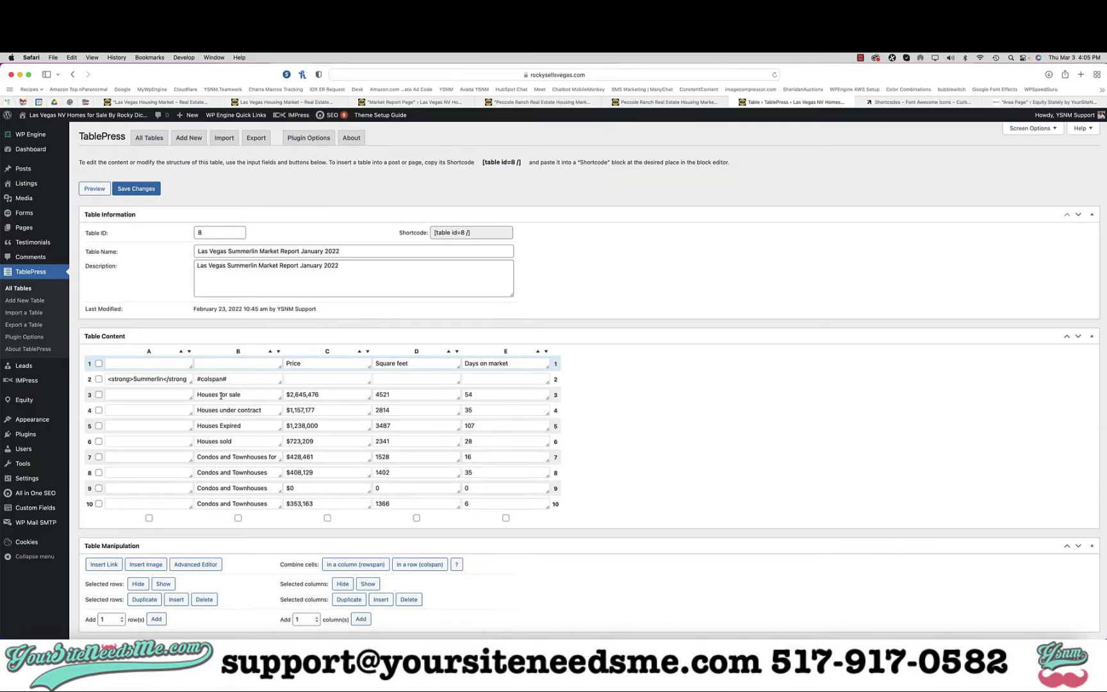
Select the Houses for sale label cell in the Table Content grid.
scroll(205, 397, up, 5)
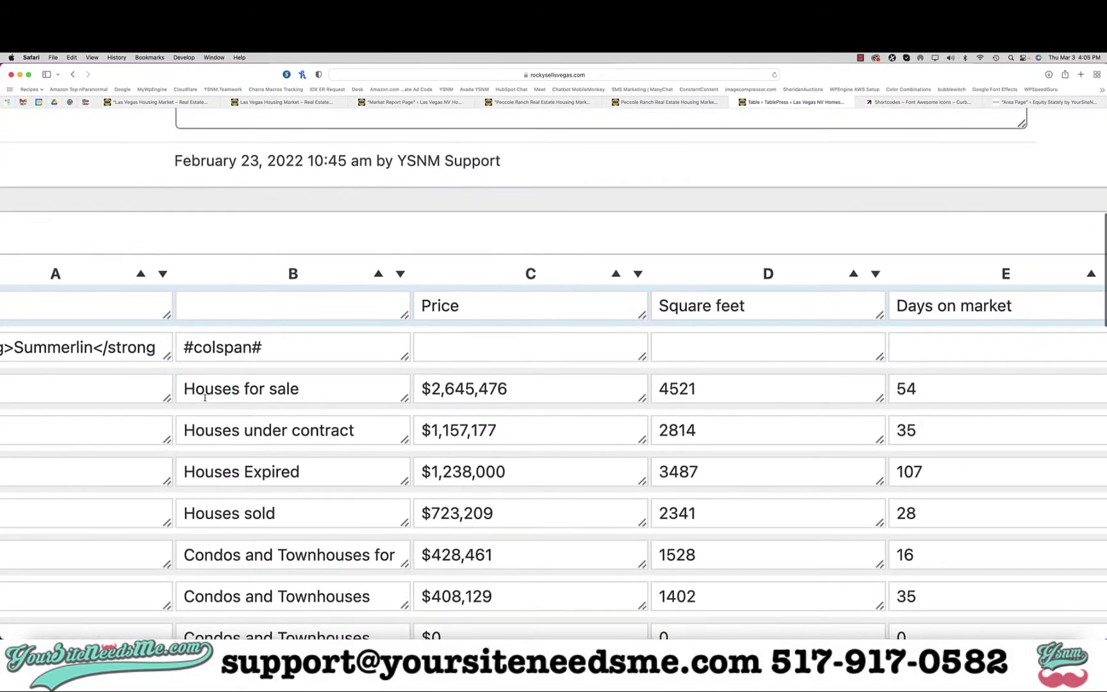
scroll(226, 298, down, 3)
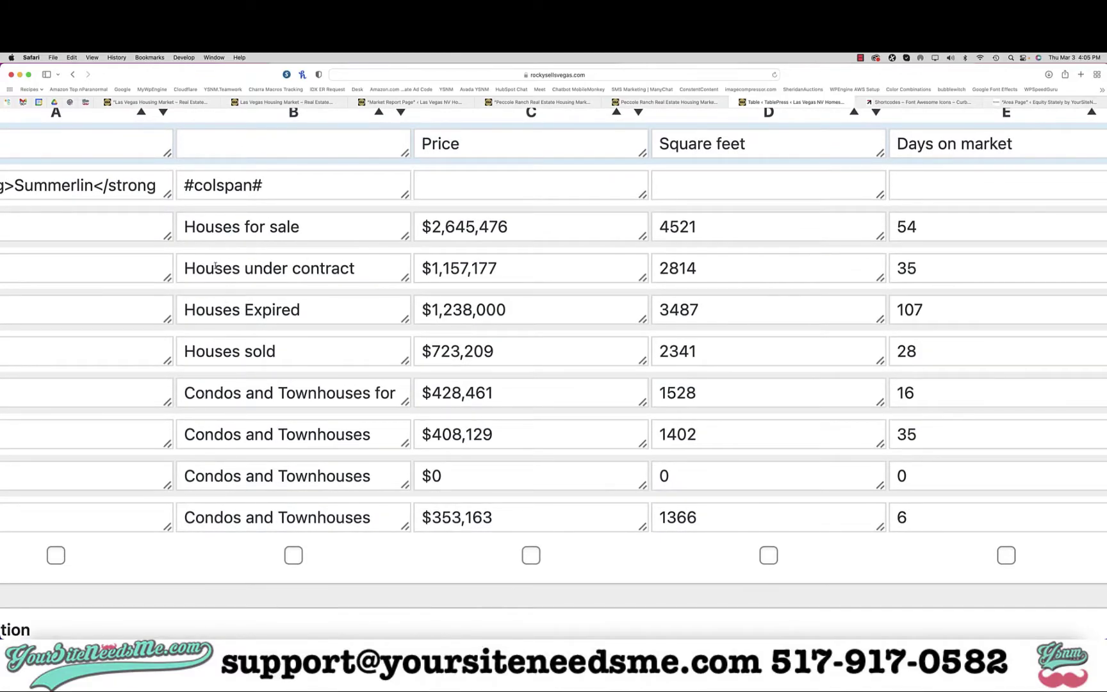
click(254, 236)
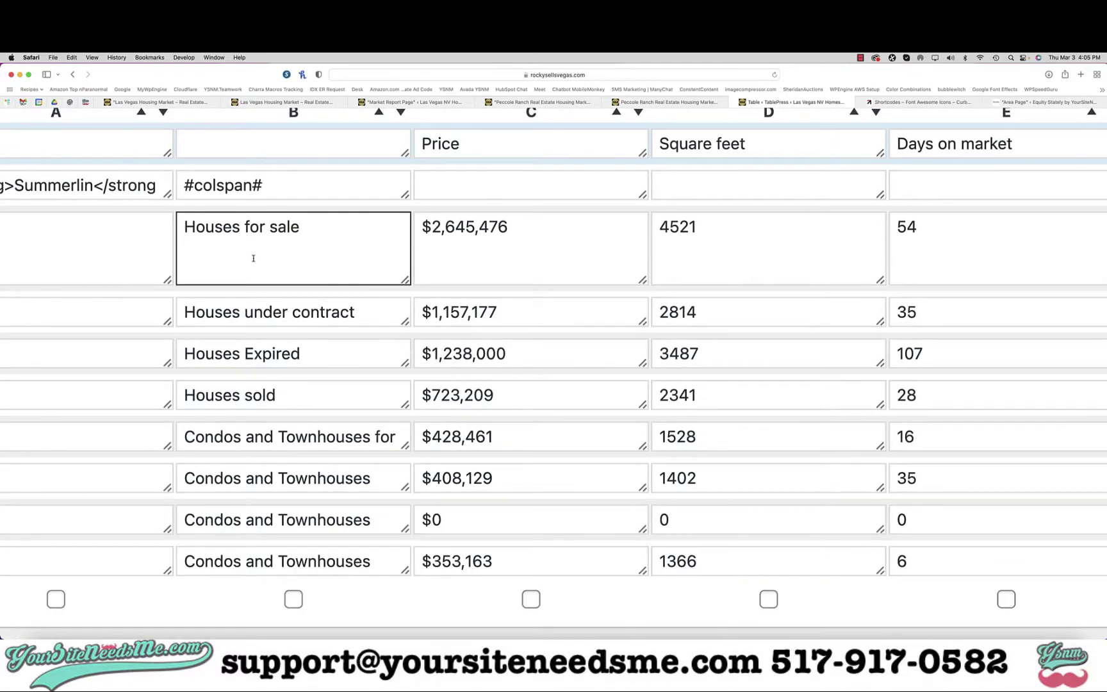
scroll(253, 258, down, 5)
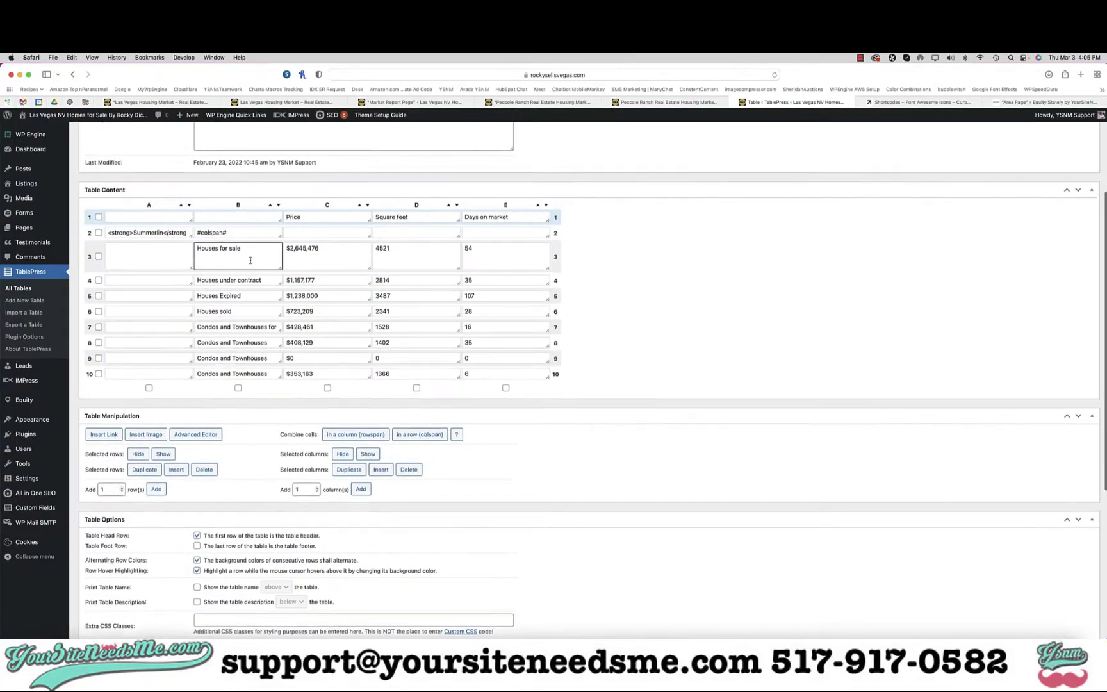
Add a new Description line containing <a href="#" target="_blank">NAME</a>.
click(359, 195)
key(Return)
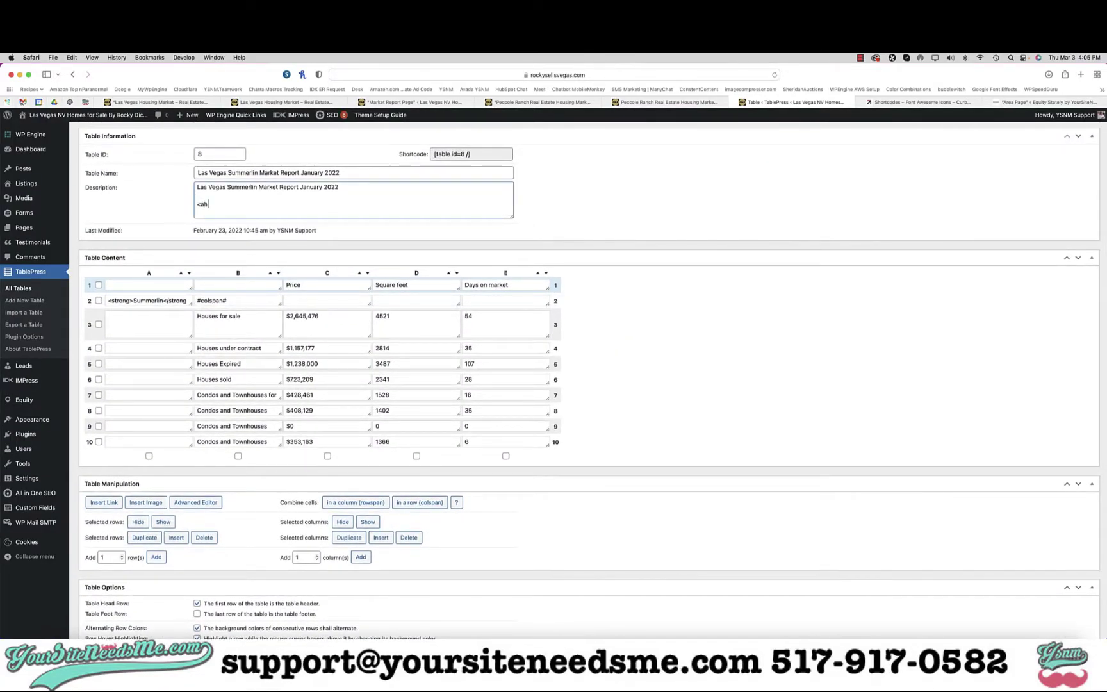
text(<a href="#" target="_blank">)
text(NAME</a>)
scroll(240, 196, up, 5)
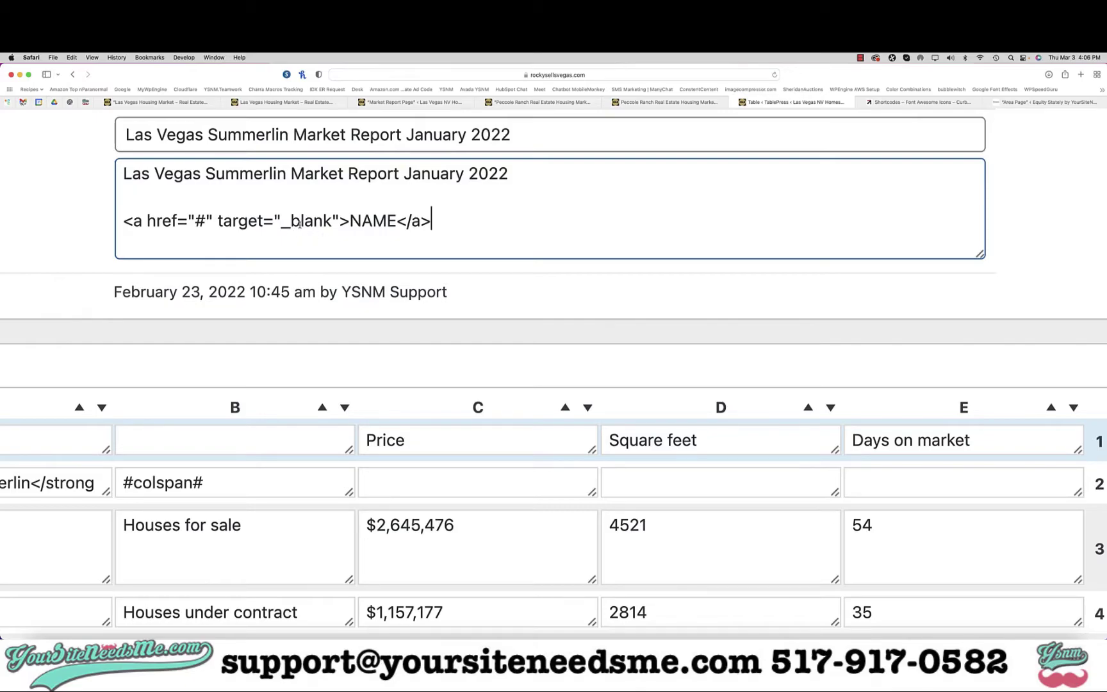
Select and copy the opening <a href="#" target="_blank"> tag on that line.
drag(350, 220, 399, 221)
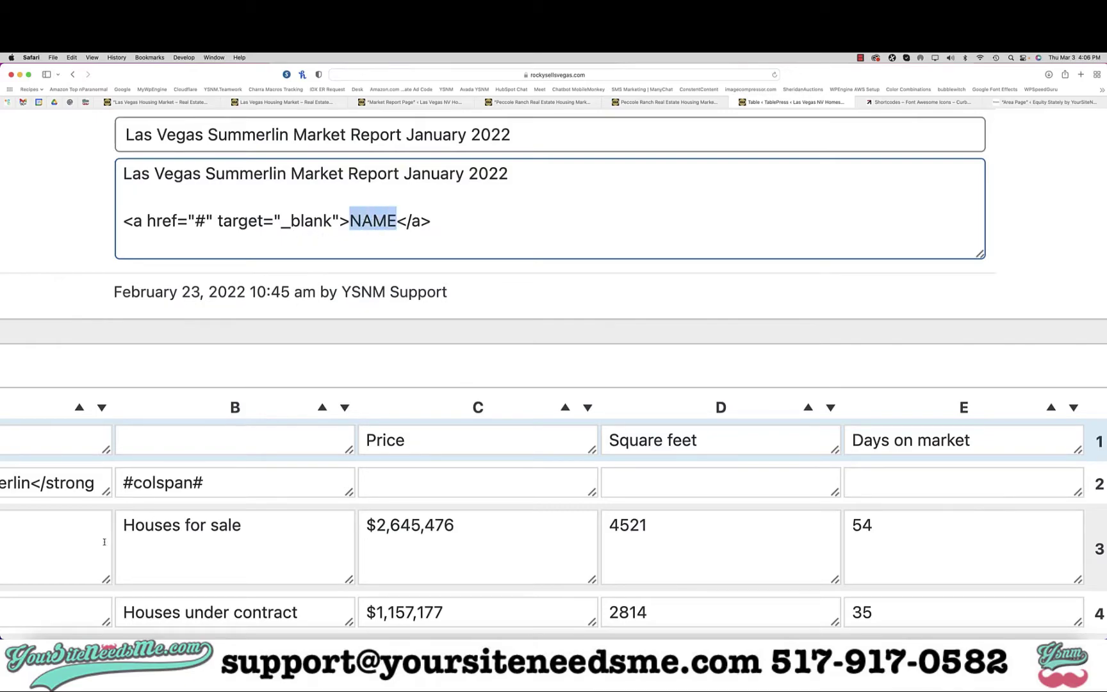
click(438, 222)
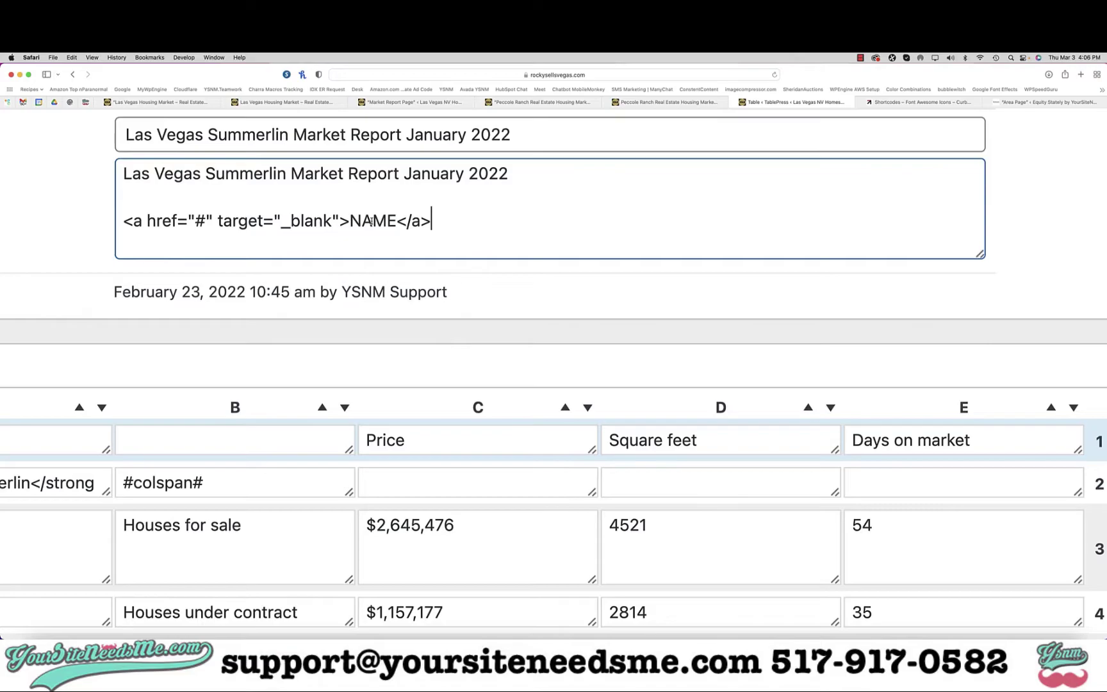
click(350, 221)
drag(350, 221, 118, 221)
key(super+c)
Wrap the Houses for sale, Houses under contract and Houses sold labels in placeholder links.
scroll(145, 250, down, 5)
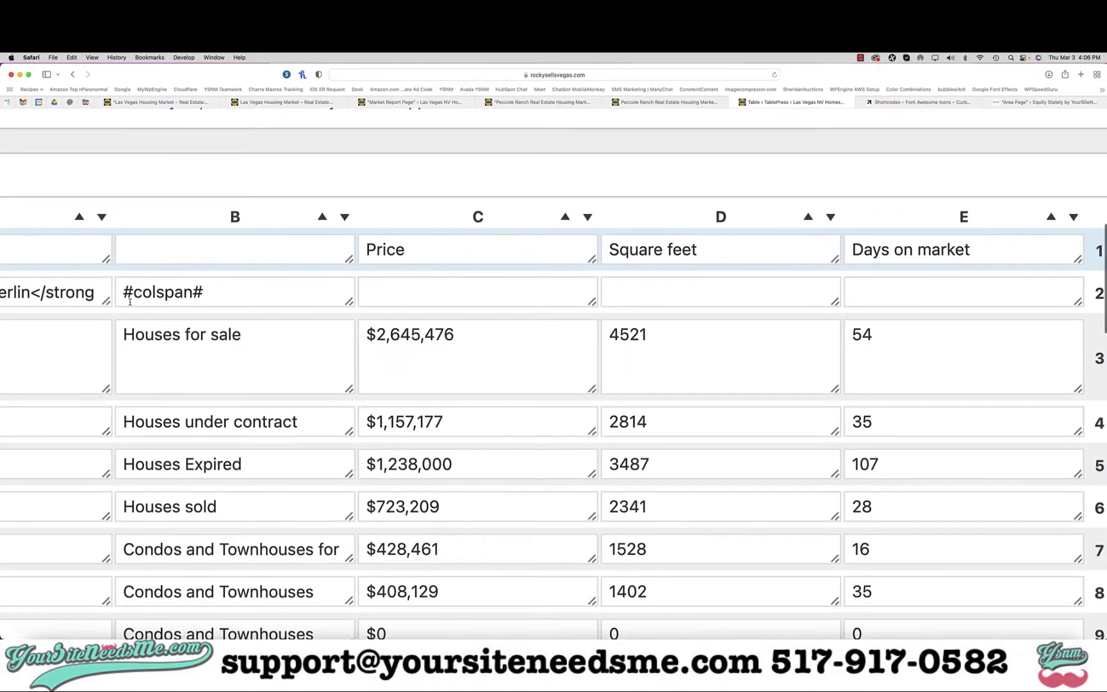
click(124, 333)
key(super+v)
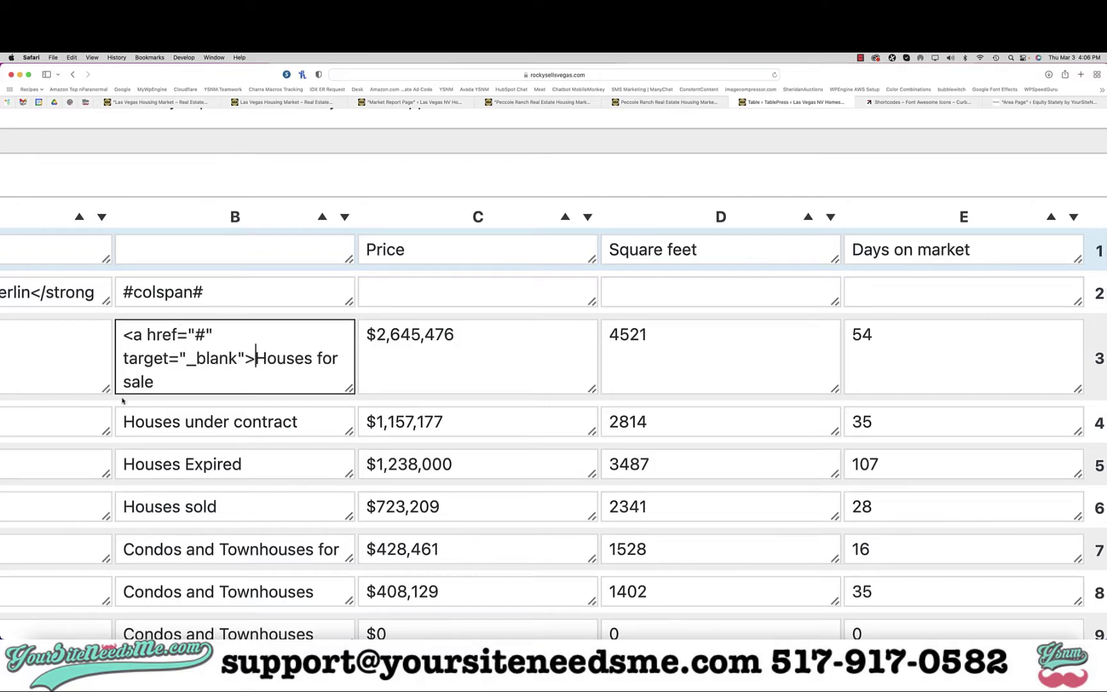
click(202, 382)
text(</a>)
click(124, 420)
key(super+v)
click(237, 424)
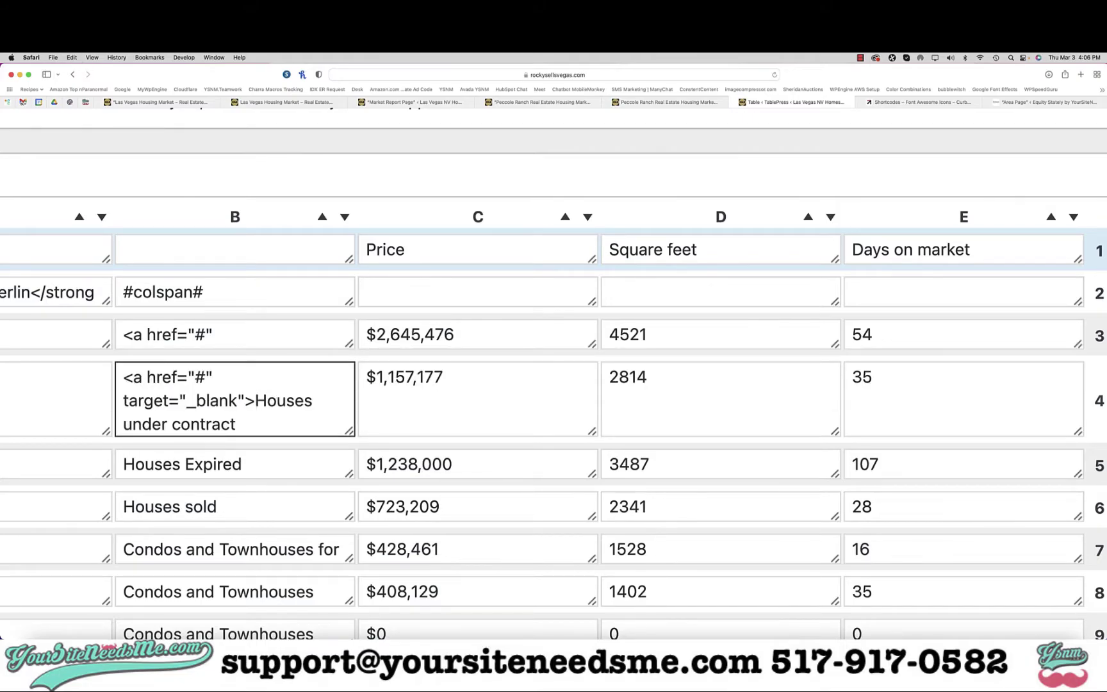
text(</a>)
click(124, 506)
key(super+v)
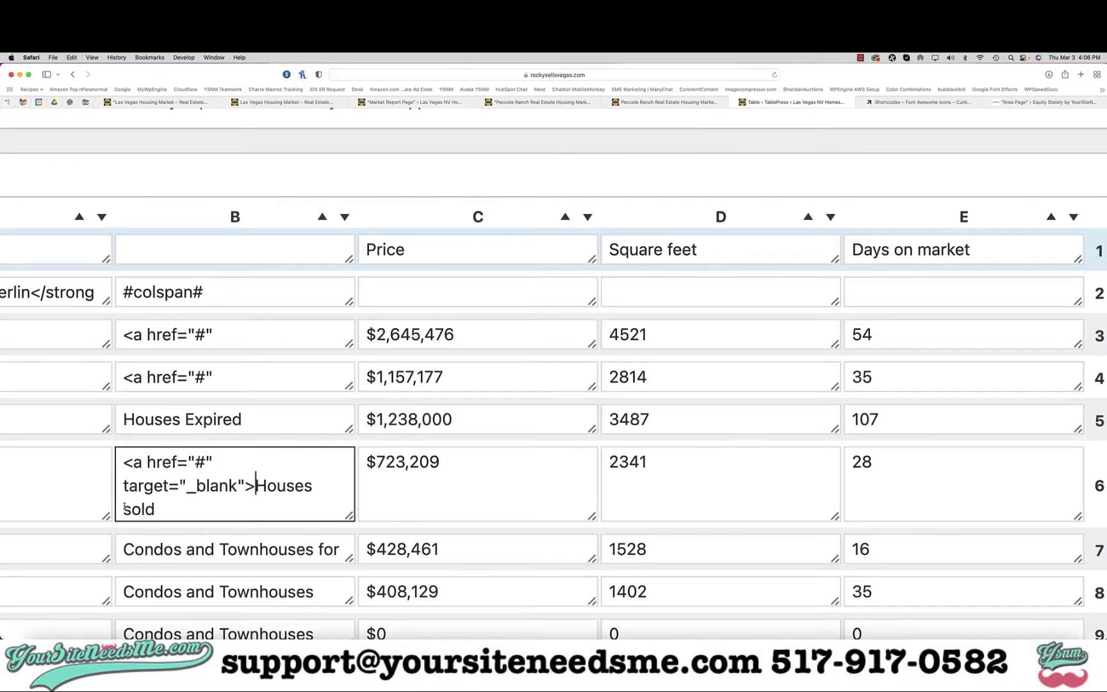
click(156, 509)
text(</a>)
Wrap the Condos and Townhouses for sale label in a placeholder link, fixing a doubled tag.
click(126, 550)
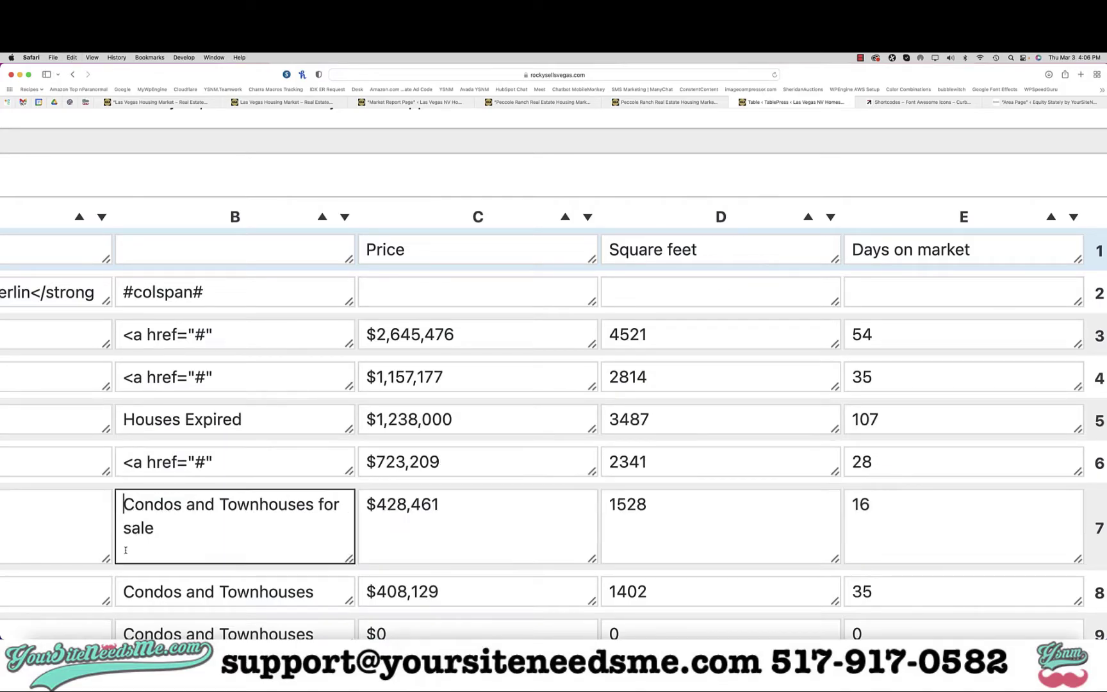
text(<)
key(super+v)
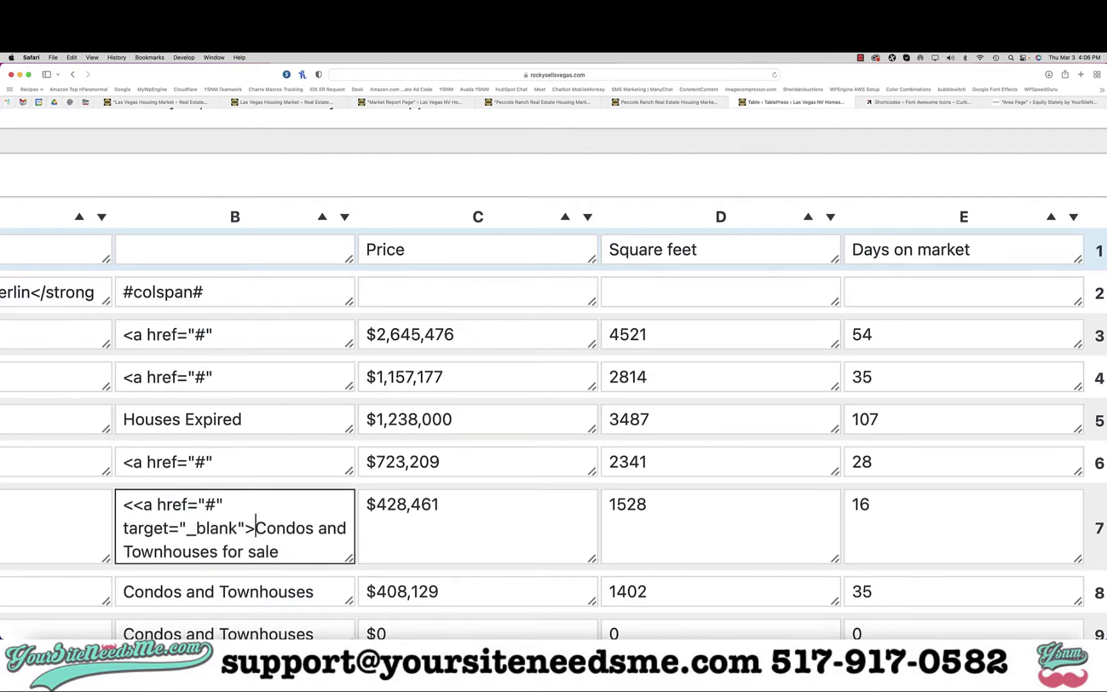
key(super+shift+Left)
key(shift+Up)
key(super+v)
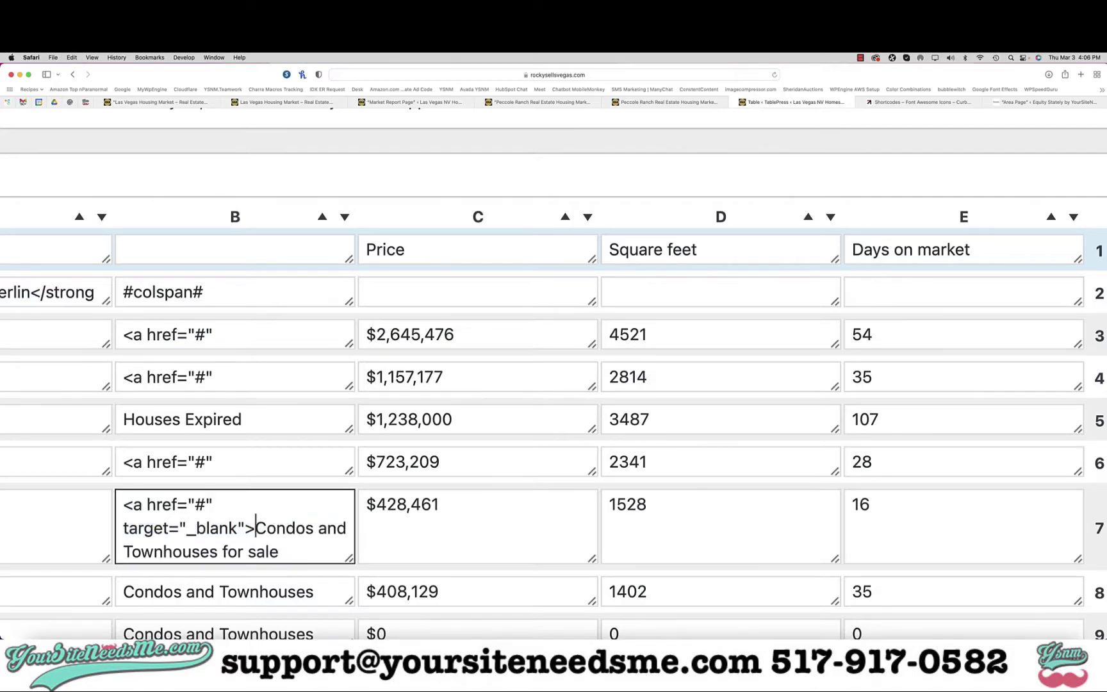
key(Down)
key(Right)
key(Right)
key(Right)
text(</a>)
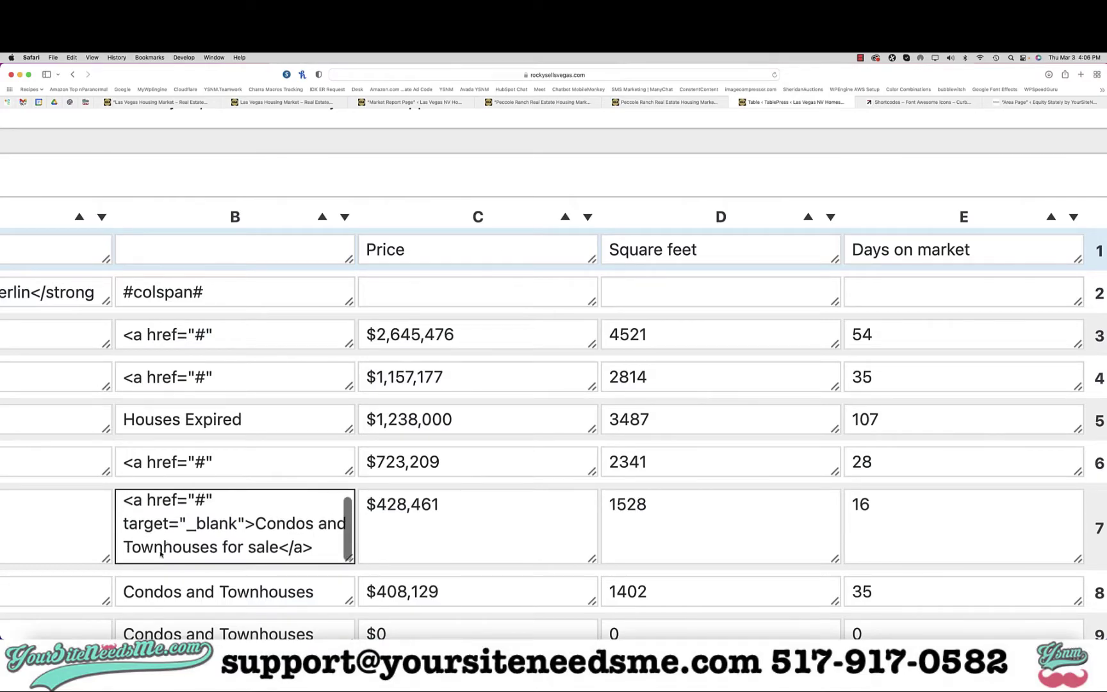
triple_click(157, 589)
text(under contract)
Wrap the Condos and Townhouses under contract and sold labels in placeholder links.
scroll(157, 589, up, 1)
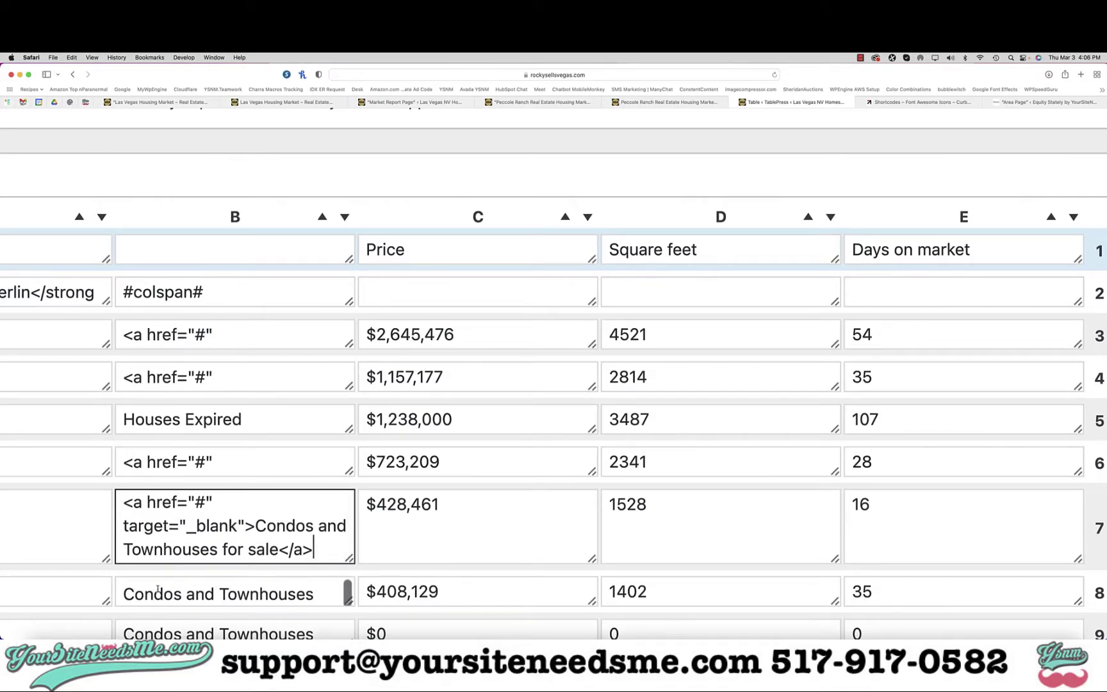
click(121, 592)
key(super+v)
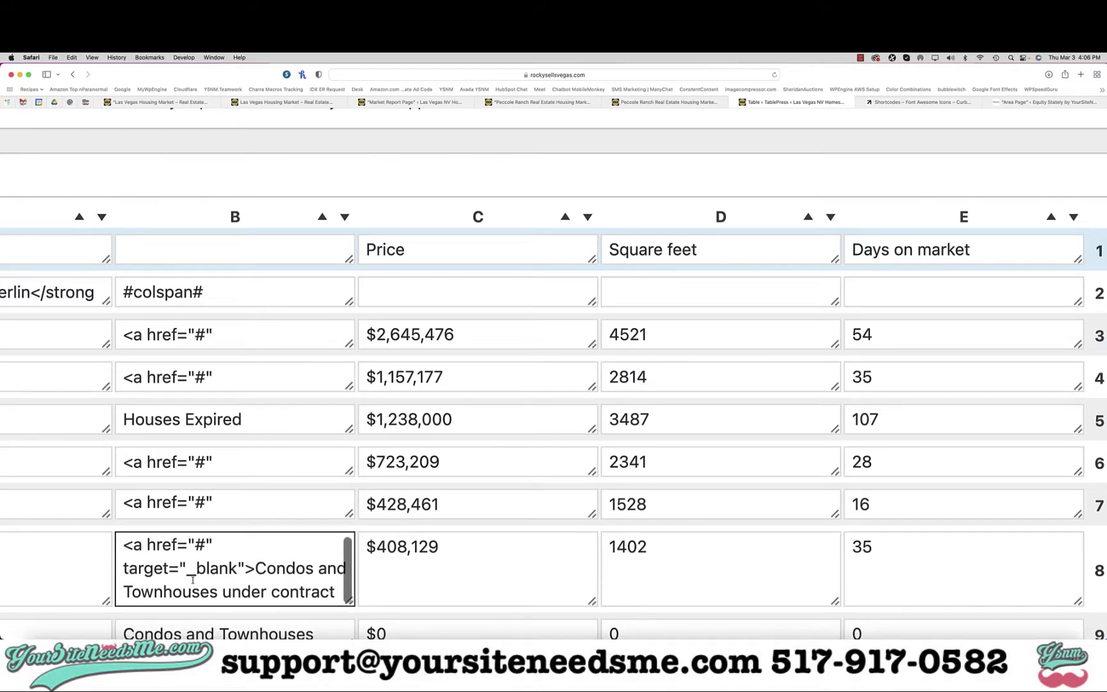
key(Down)
key(Down)
click(336, 591)
text(</a>)
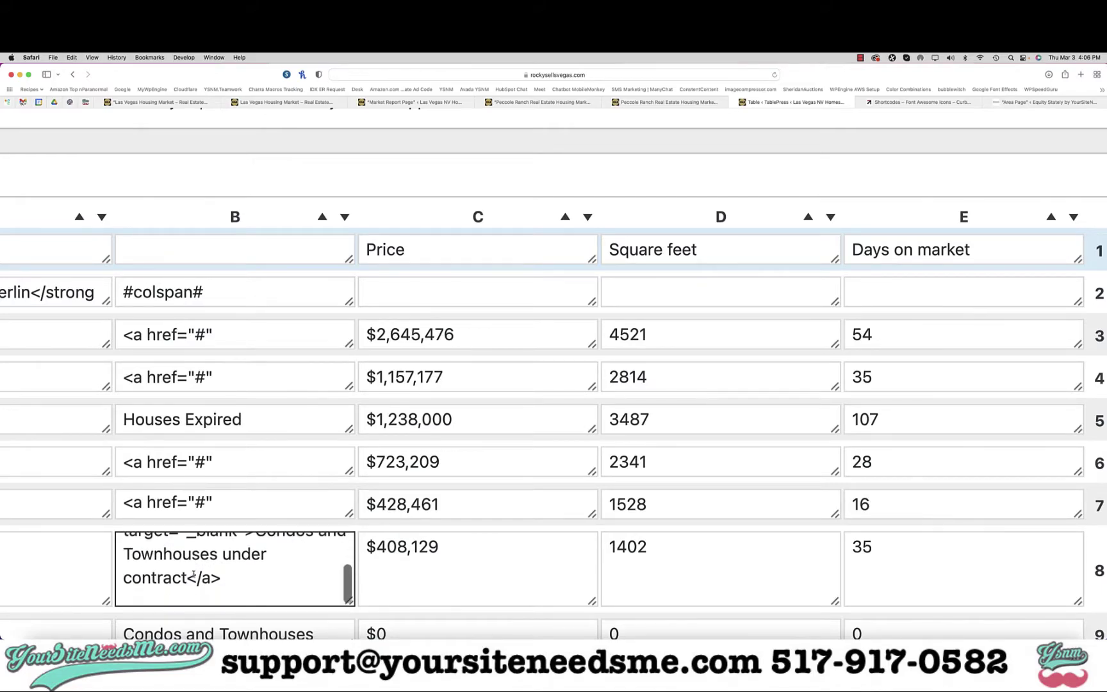
scroll(193, 575, up, 1)
scroll(160, 531, down, 4)
click(121, 483)
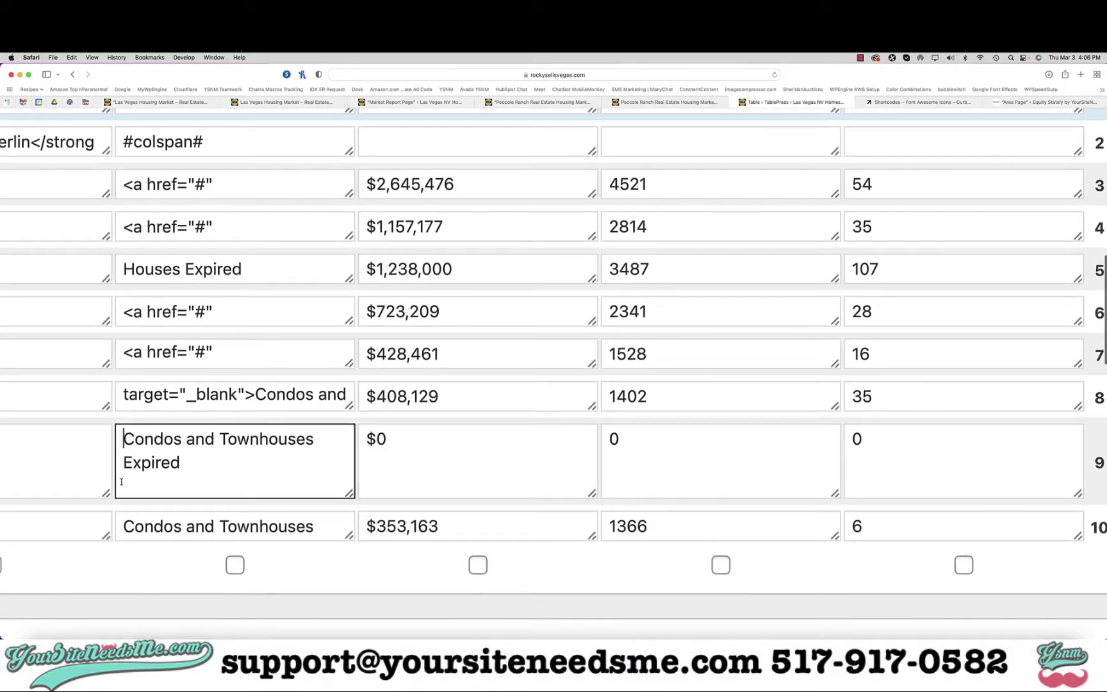
click(123, 527)
key(super+v)
key(super+Down)
text(</a>)
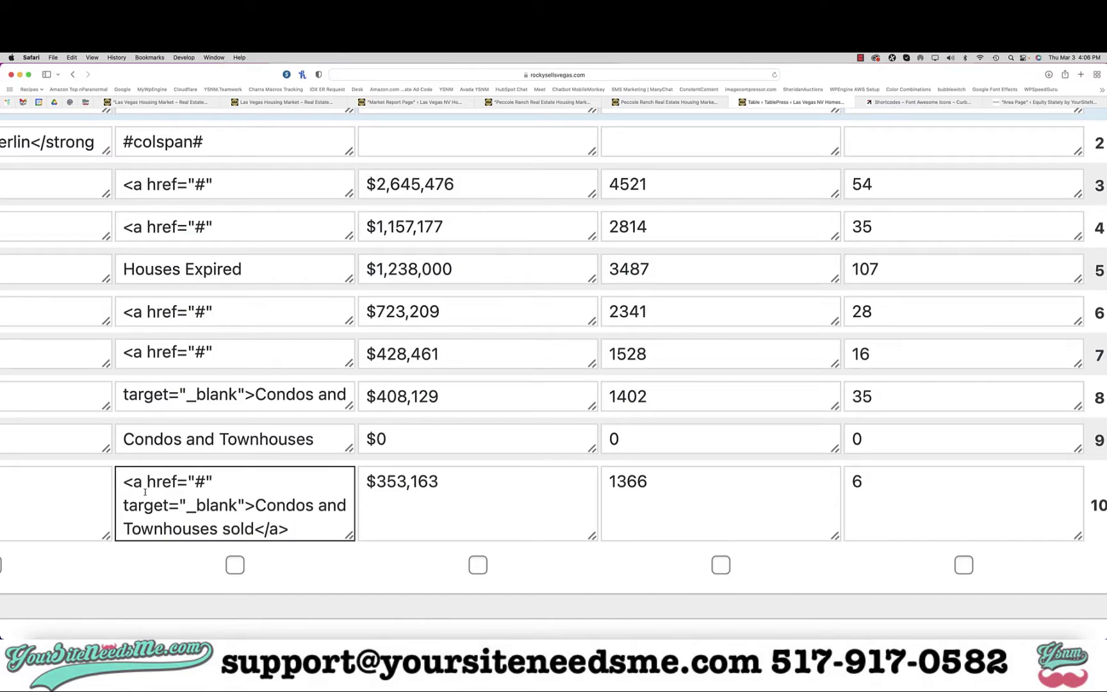
key(super+0)
Save the table, inspect cell B3's Houses for sale link, then go to IDX Broker.
click(152, 166)
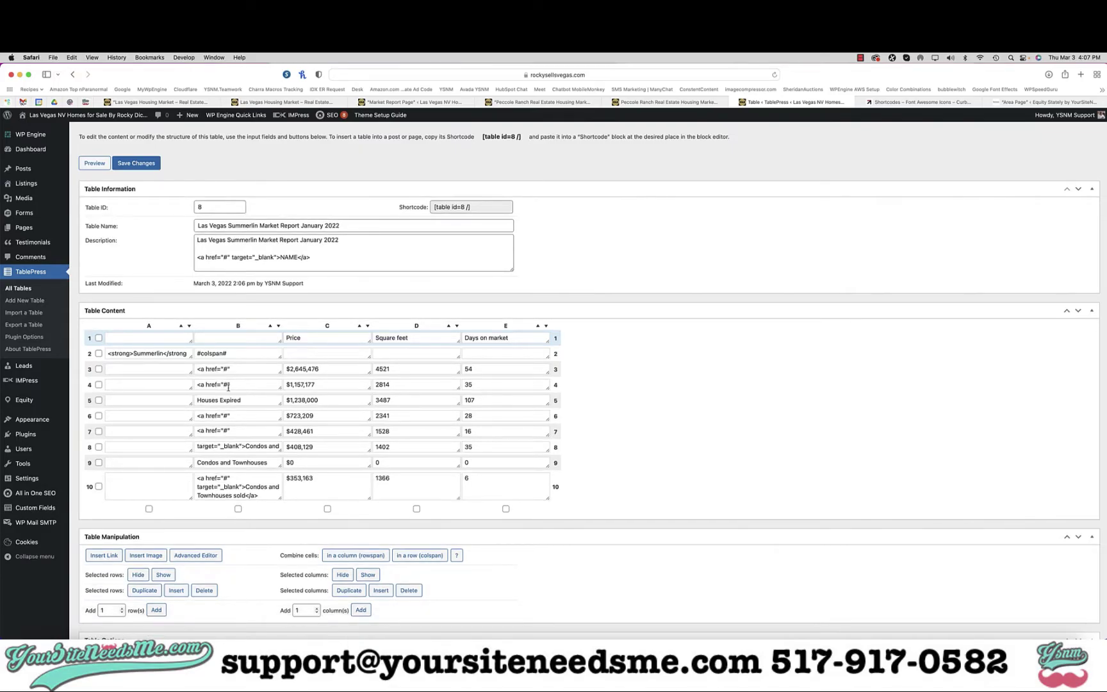
click(227, 370)
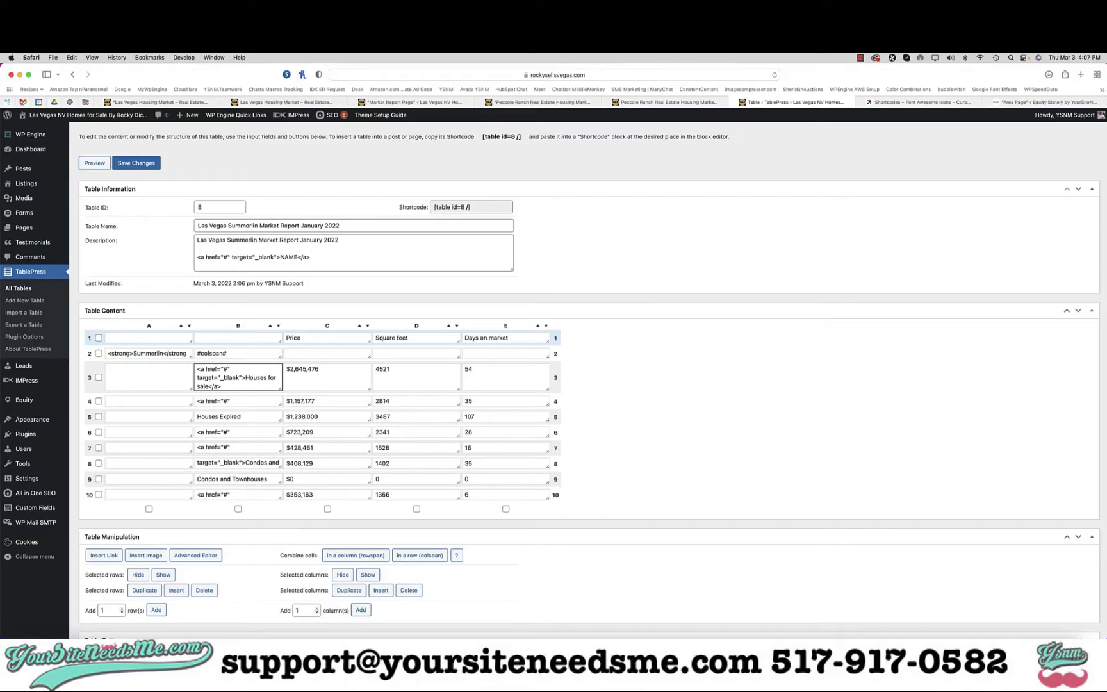
key(super+Tab)
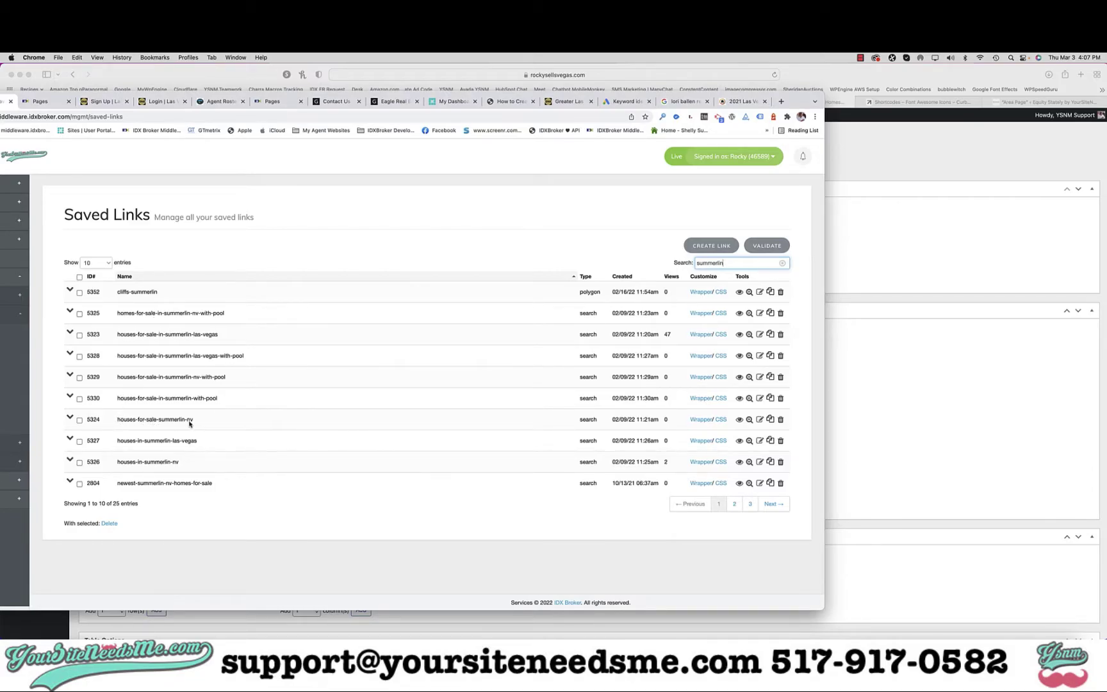
Copy the houses-for-sale-summerlin-nv link address and paste it over the # in cell B3.
right_click(740, 421)
click(759, 460)
click(830, 101)
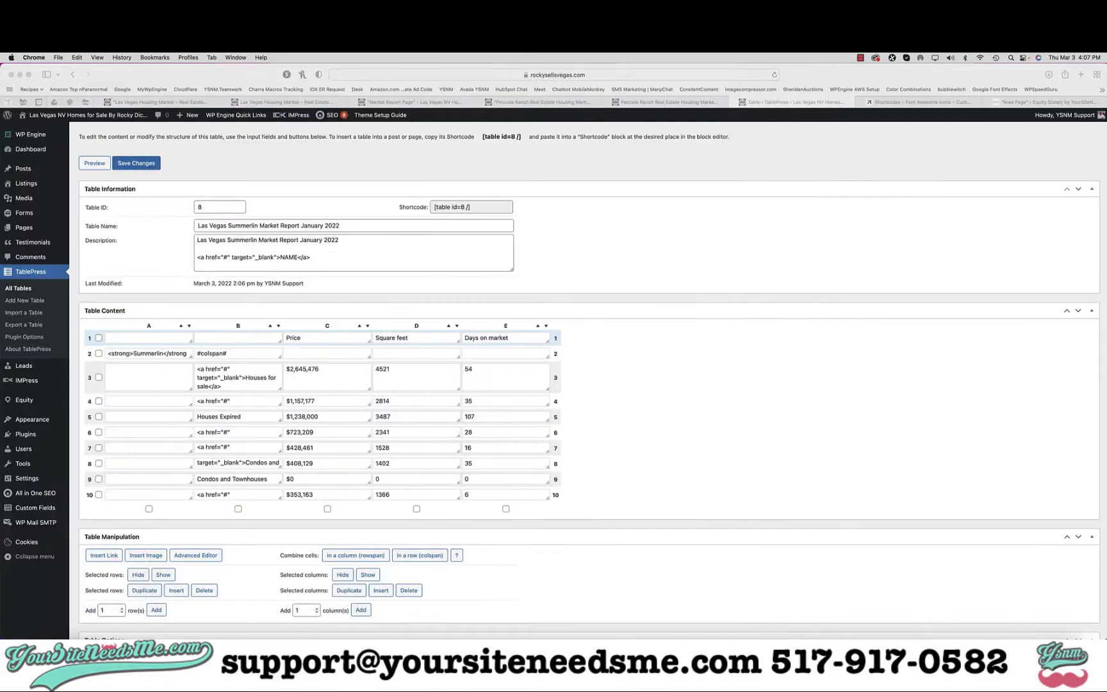
click(225, 373)
scroll(225, 372, up, 5)
double_click(226, 369)
key(super+v)
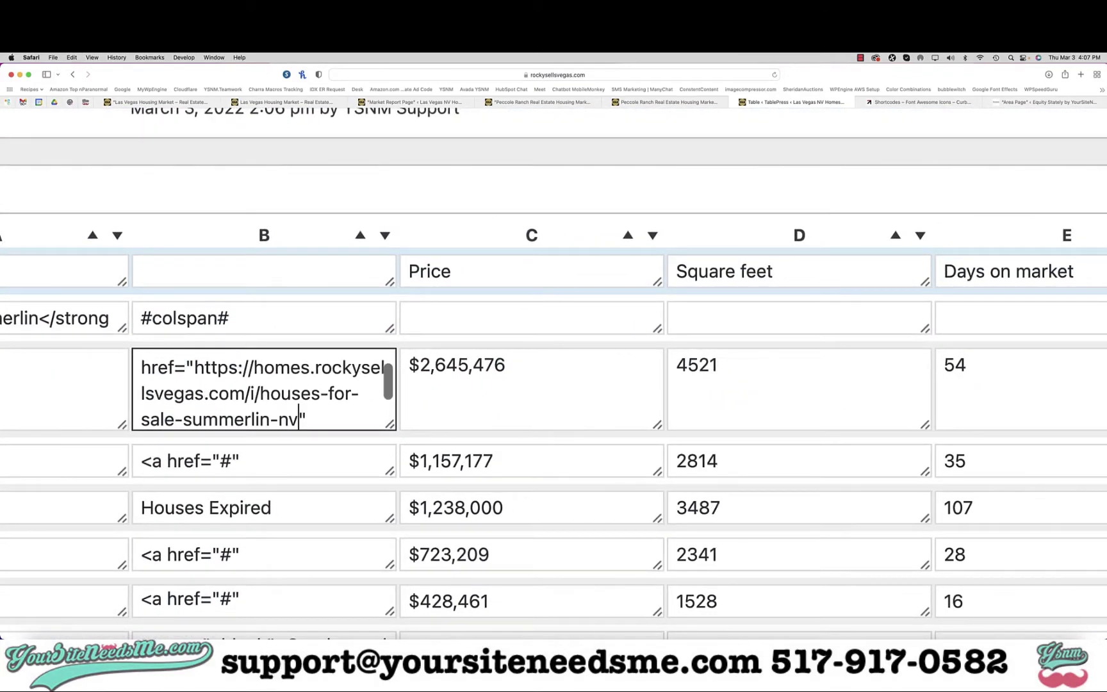
scroll(282, 369, down, 5)
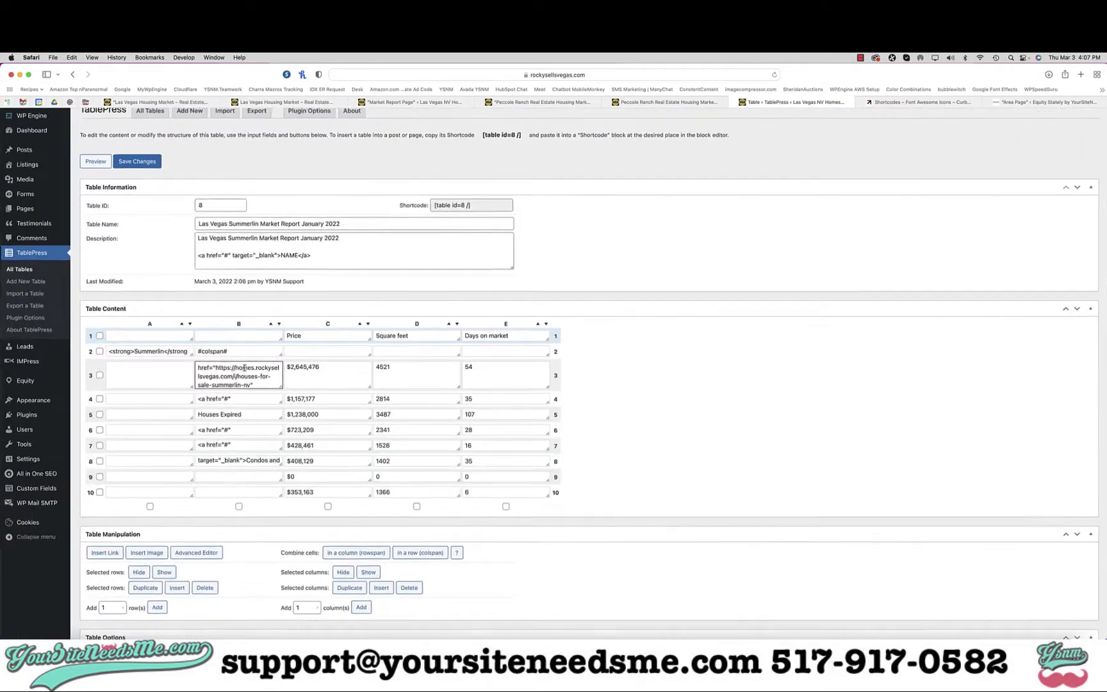
click(234, 401)
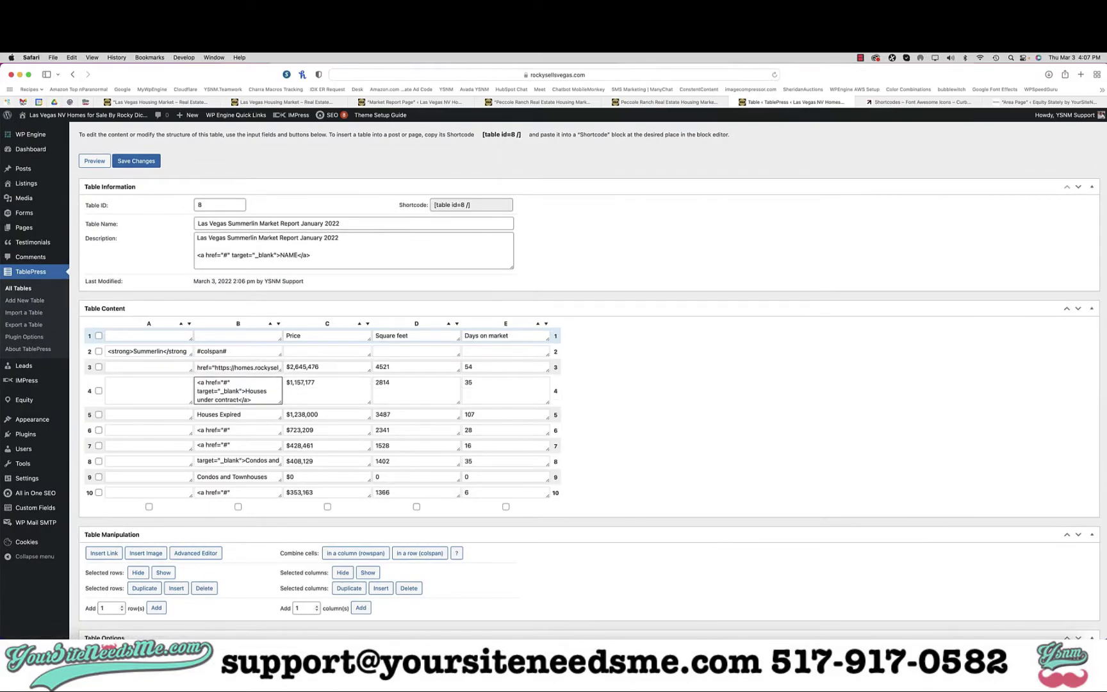
key(super+Tab)
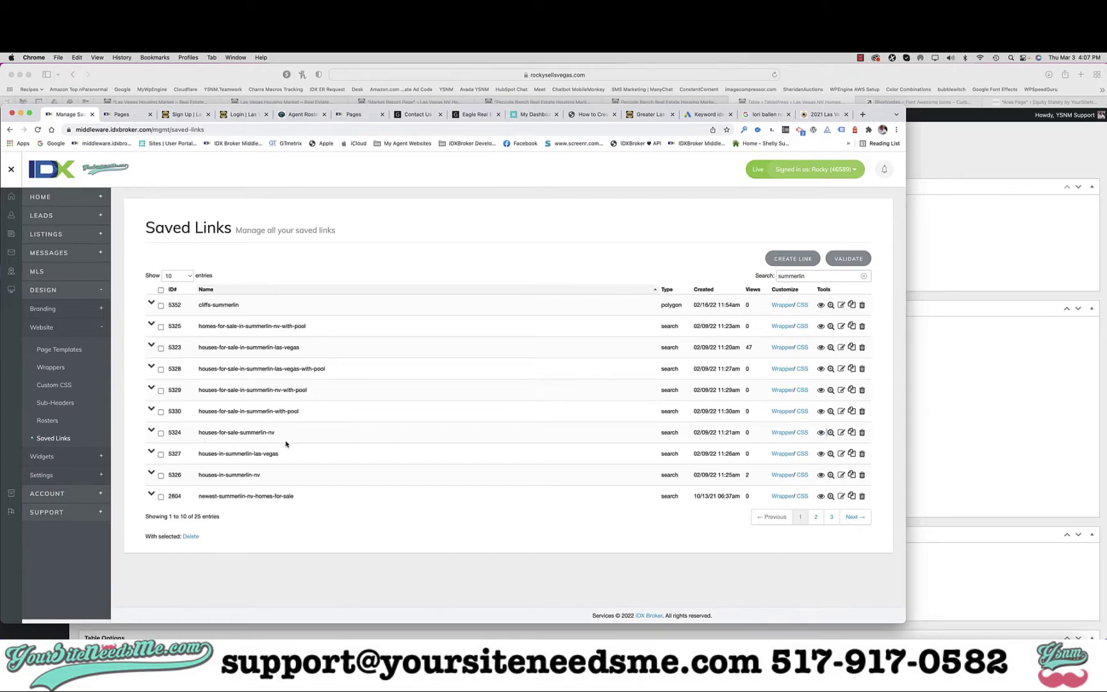
Duplicate houses-for-sale-summerlin-nv titled 'Houses Under Contract Summerlin NV', copying the new title.
click(851, 432)
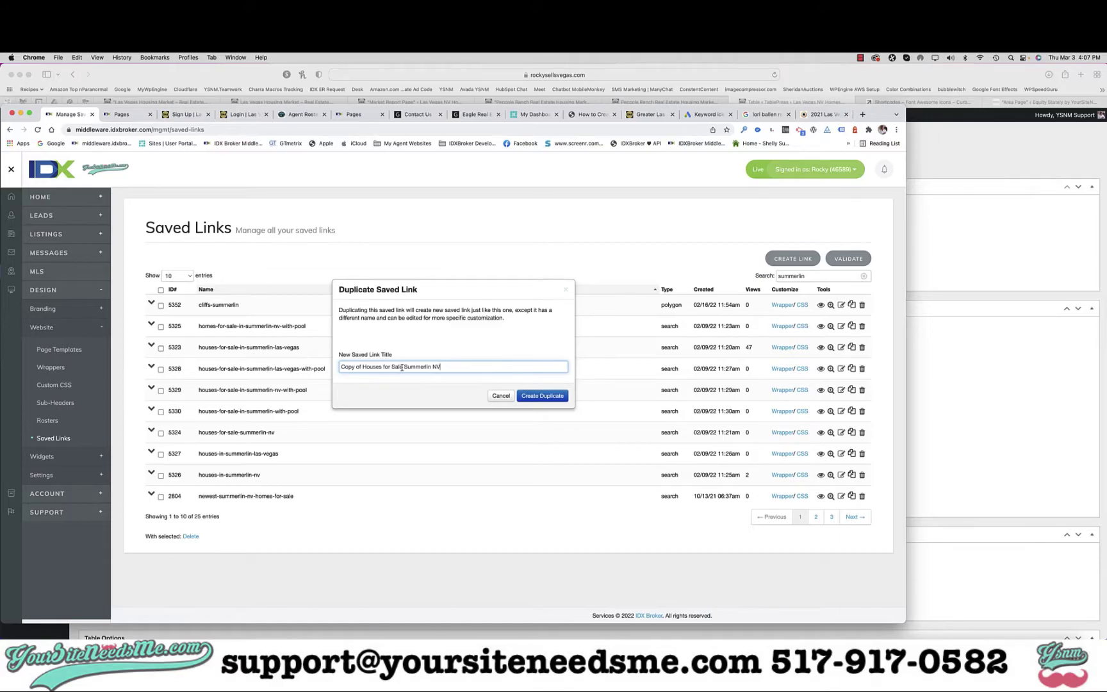
drag(402, 367, 384, 367)
text(under Contract)
click(387, 368)
key(BackSpace)
text(U)
drag(342, 367, 355, 367)
key(BackSpace)
key(super+a)
key(super+c)
click(535, 397)
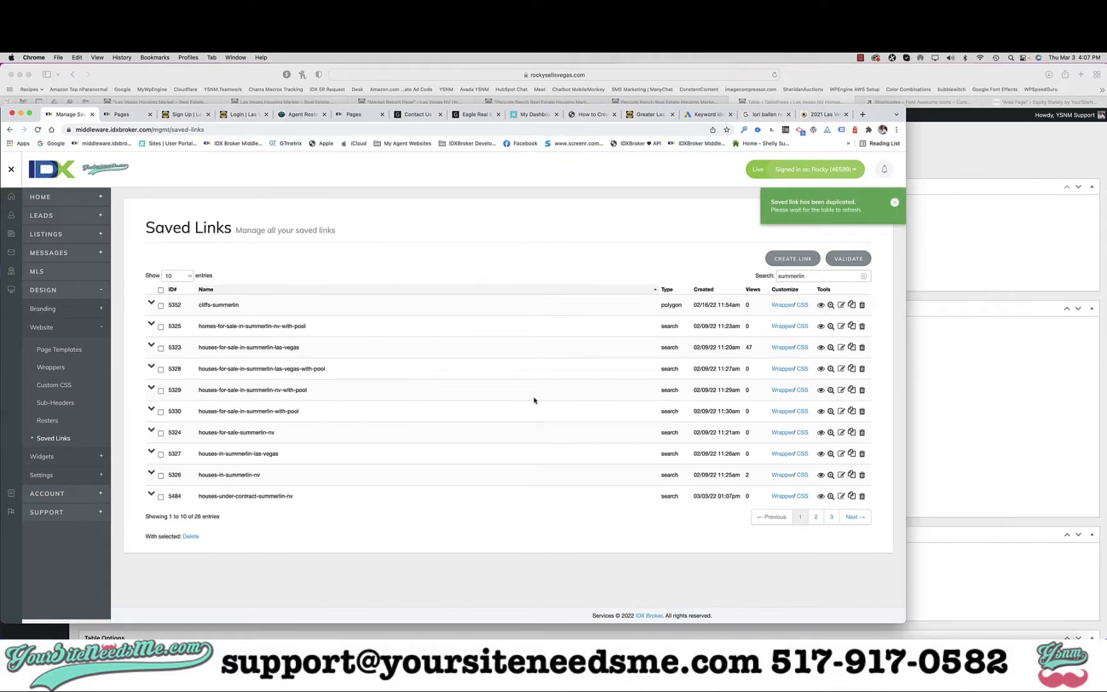
Open the new link's edit page in a new tab and swap Active for both Under Contract statuses.
right_click(836, 497)
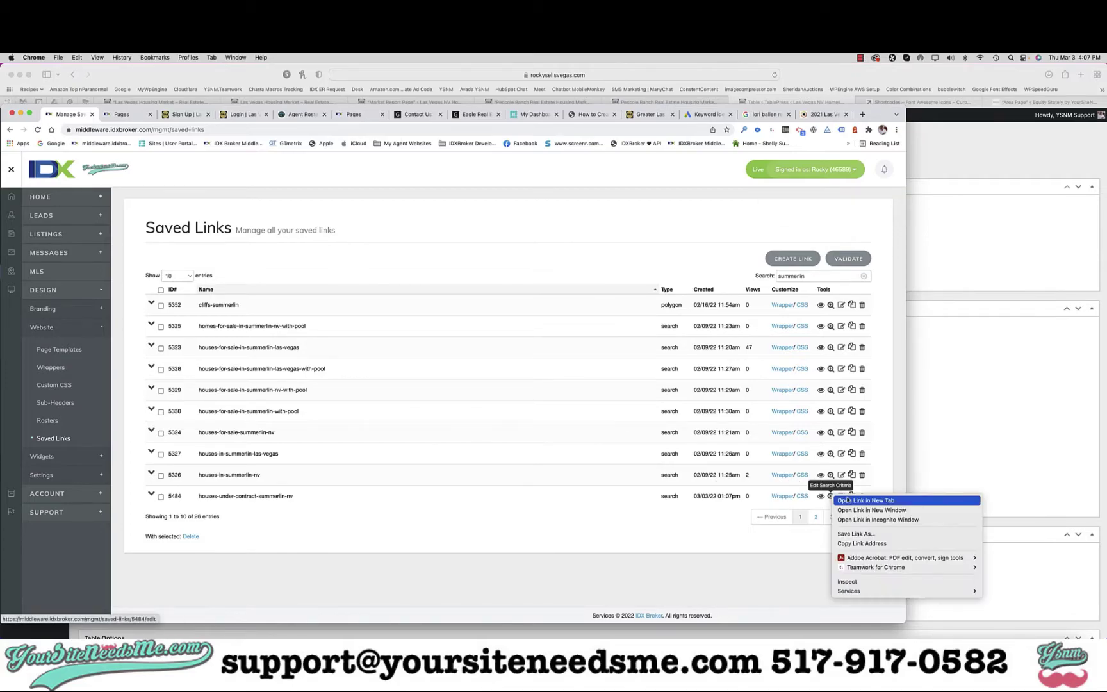
click(862, 500)
click(123, 115)
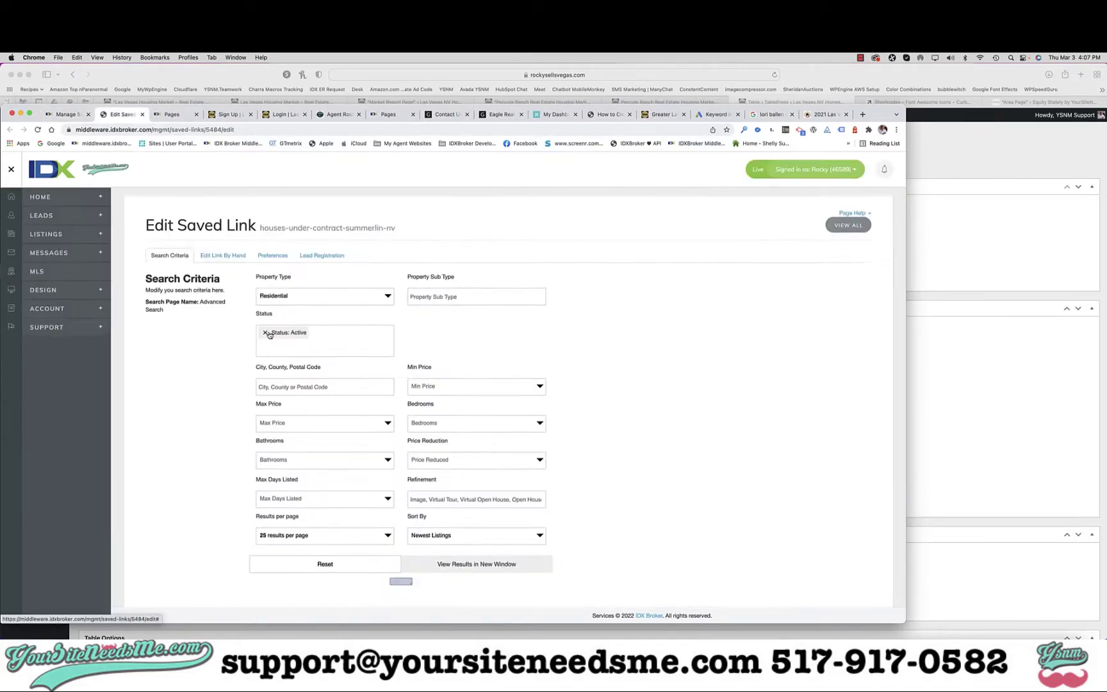
click(266, 336)
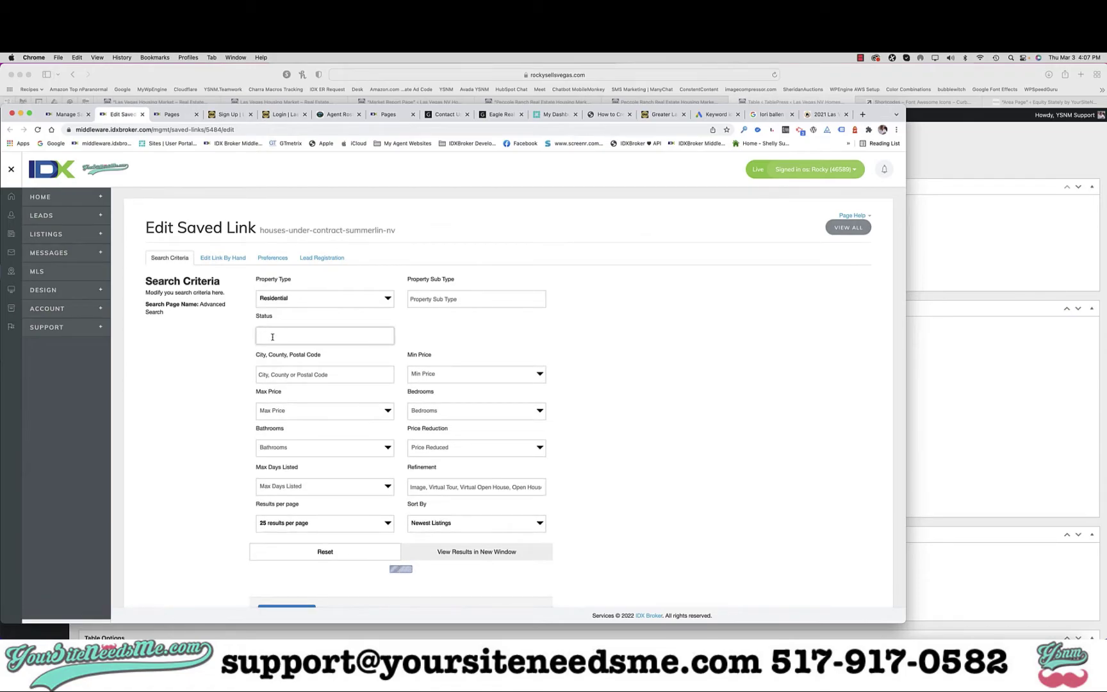
click(272, 337)
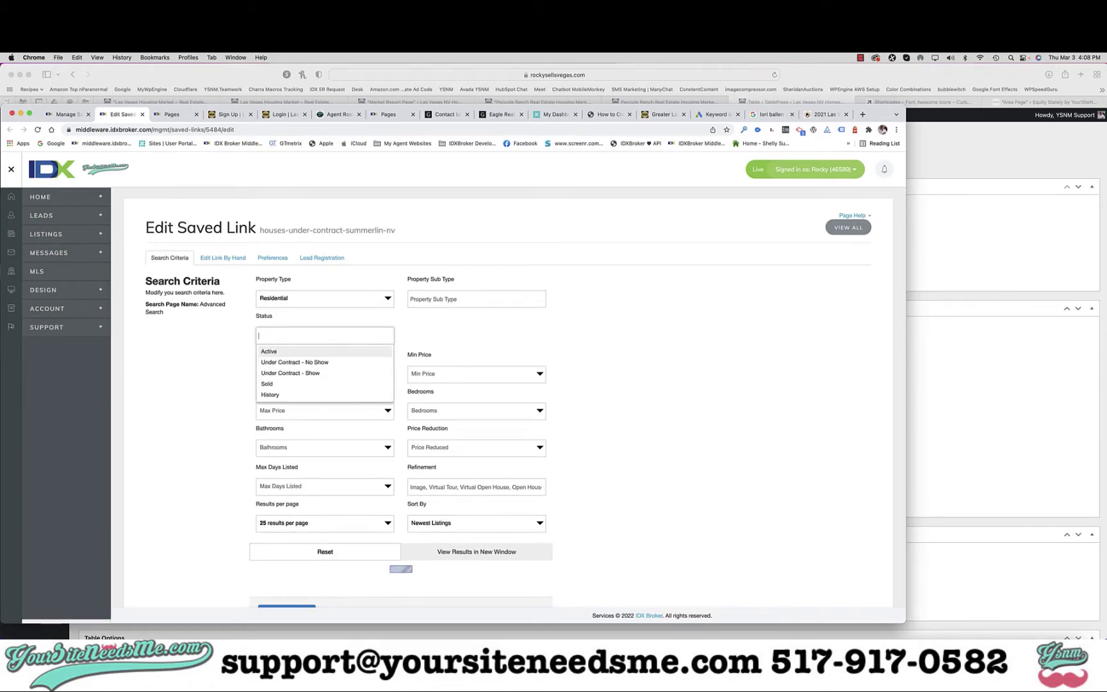
click(274, 362)
click(275, 351)
click(276, 378)
scroll(301, 363, down, 3)
scroll(301, 364, up, 1)
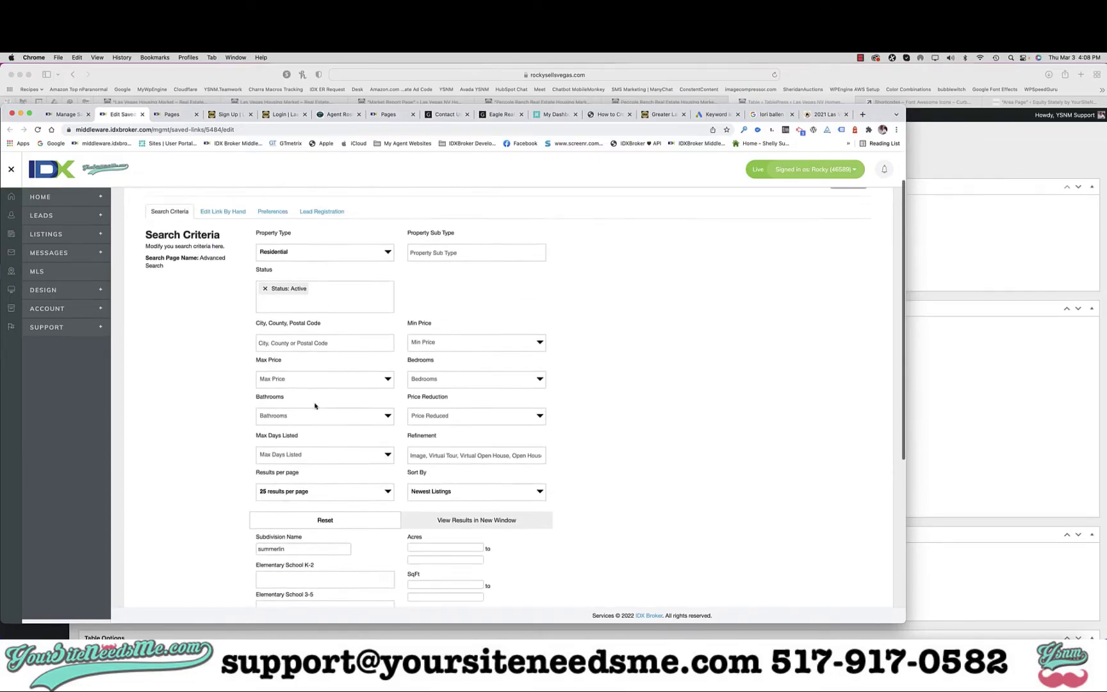
Re-apply Under Contract - No Show and Under Contract - Show instead of Active, then update the link.
click(262, 289)
click(272, 298)
click(270, 314)
click(270, 315)
click(274, 331)
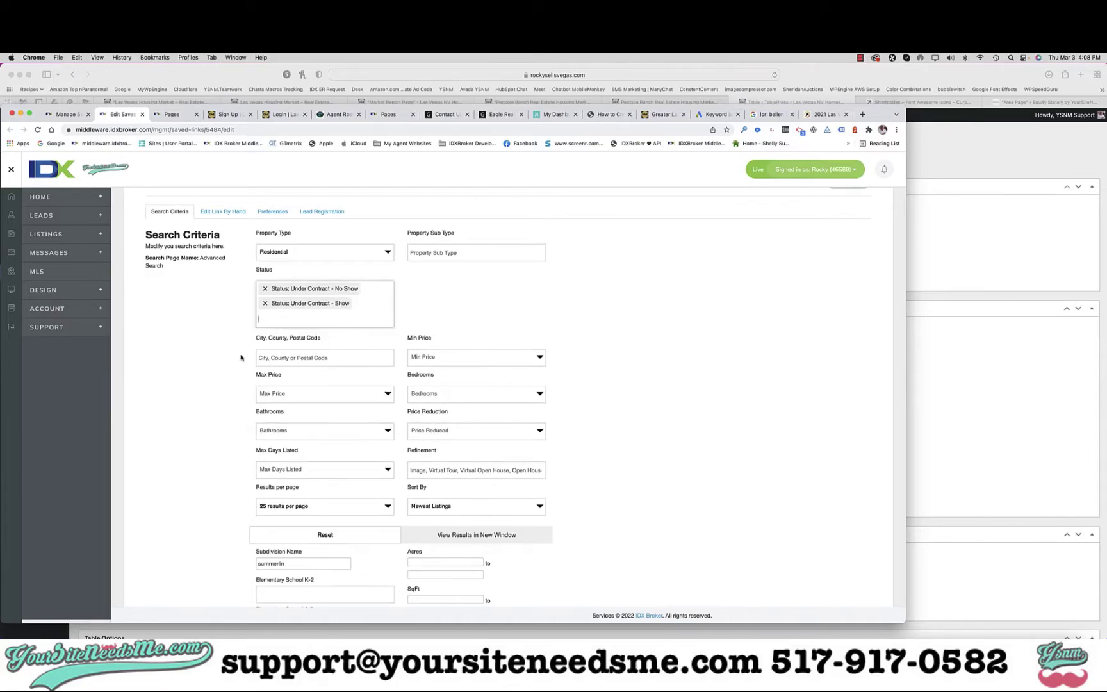
scroll(241, 361, down, 5)
click(286, 565)
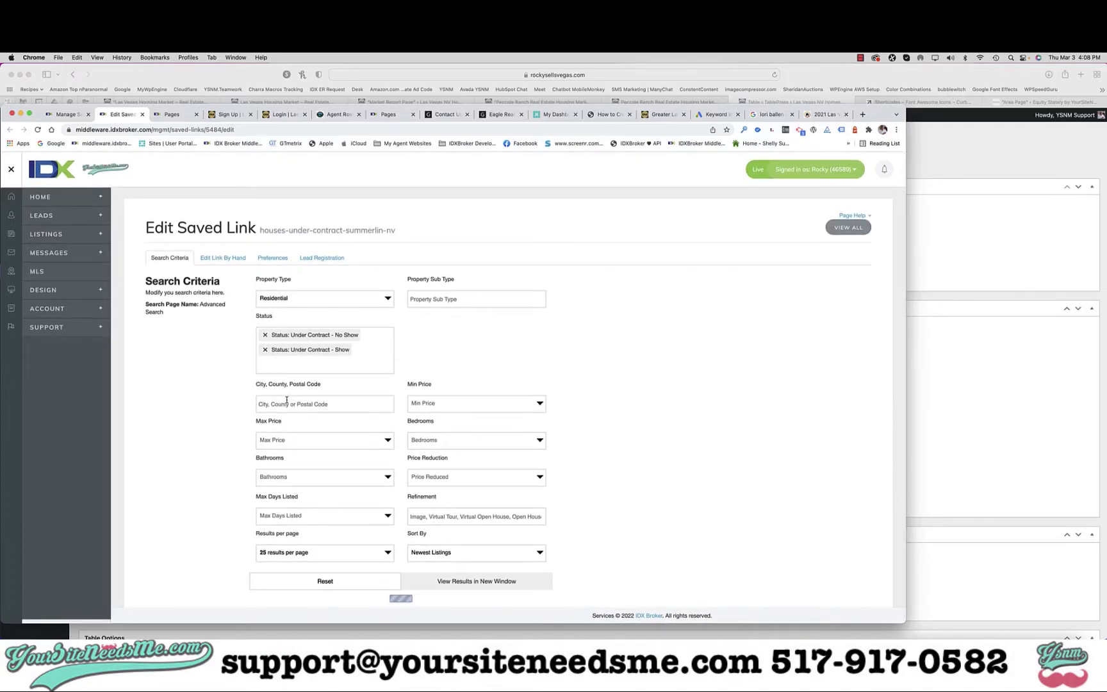
scroll(288, 403, down, 3)
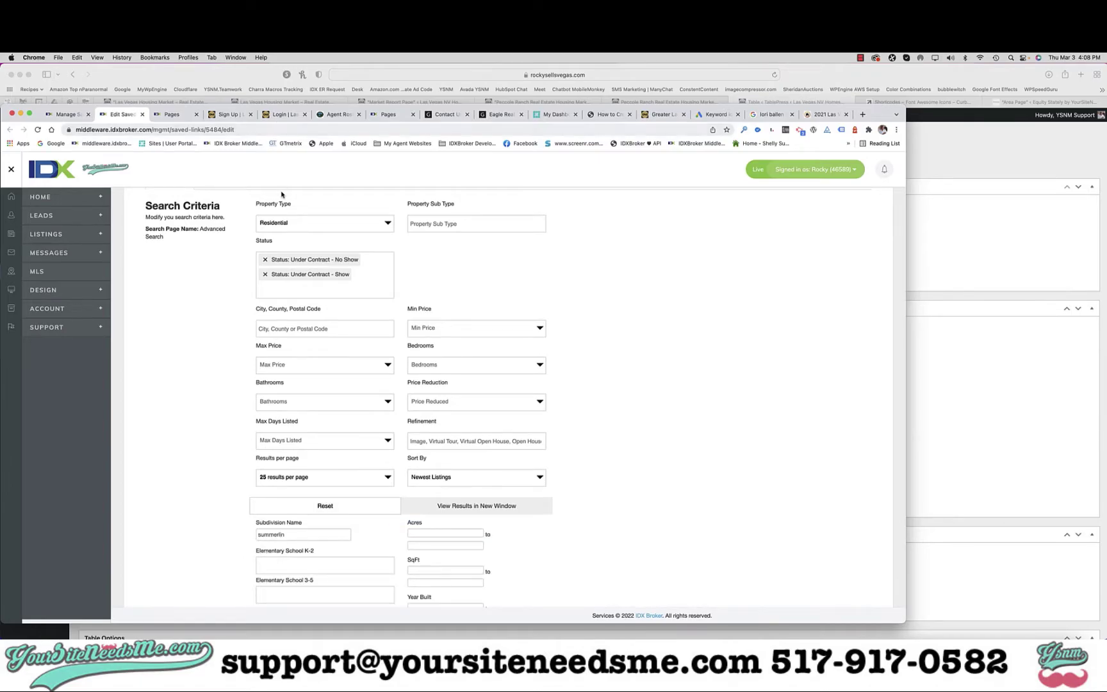
scroll(282, 194, up, 3)
Reword the meta description to Houses Under Contract Summerlin NV and add it as a keyword.
click(273, 257)
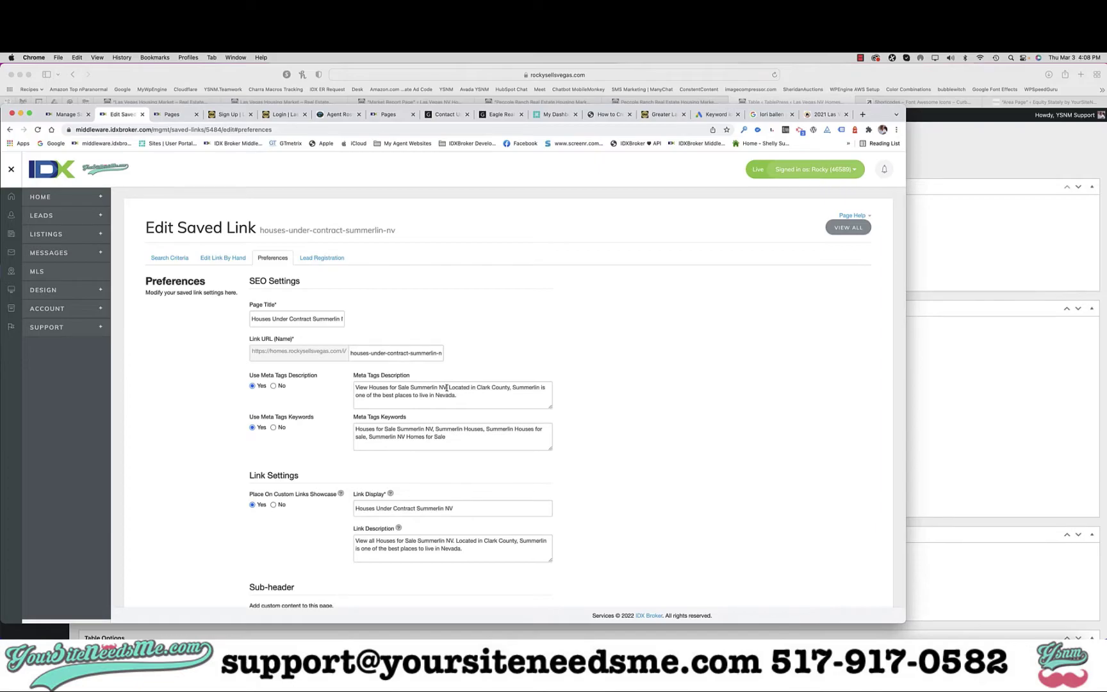
drag(446, 387, 368, 387)
key(super+v)
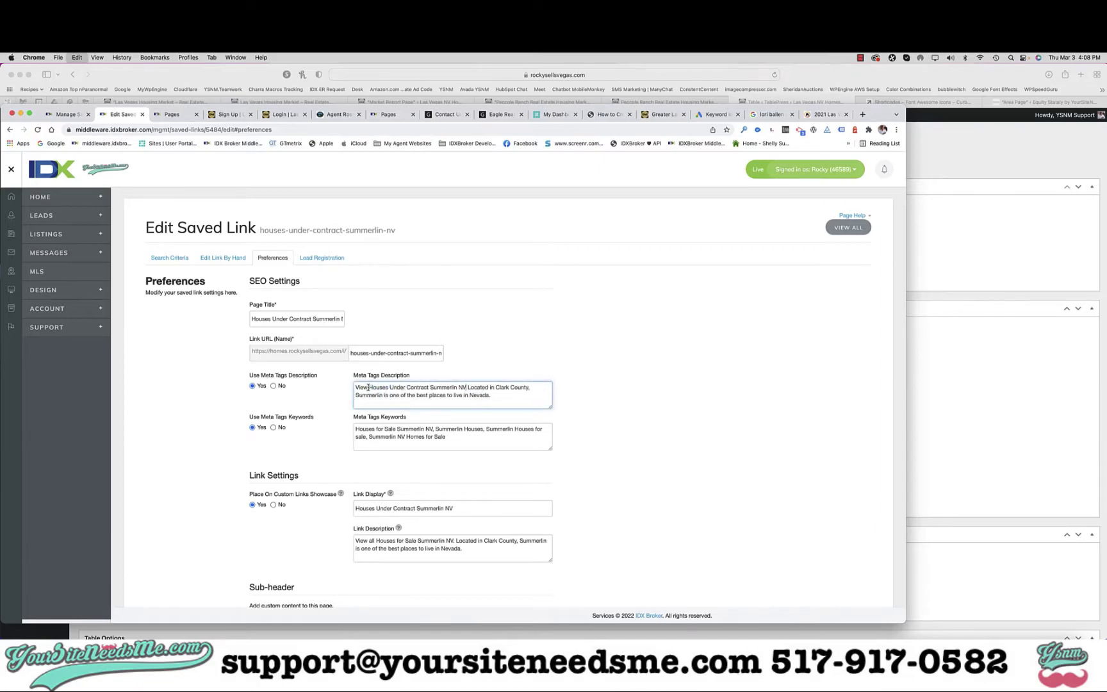
click(430, 388)
text(in NV.)
click(356, 429)
key(super+v)
text(,)
scroll(448, 397, down, 5)
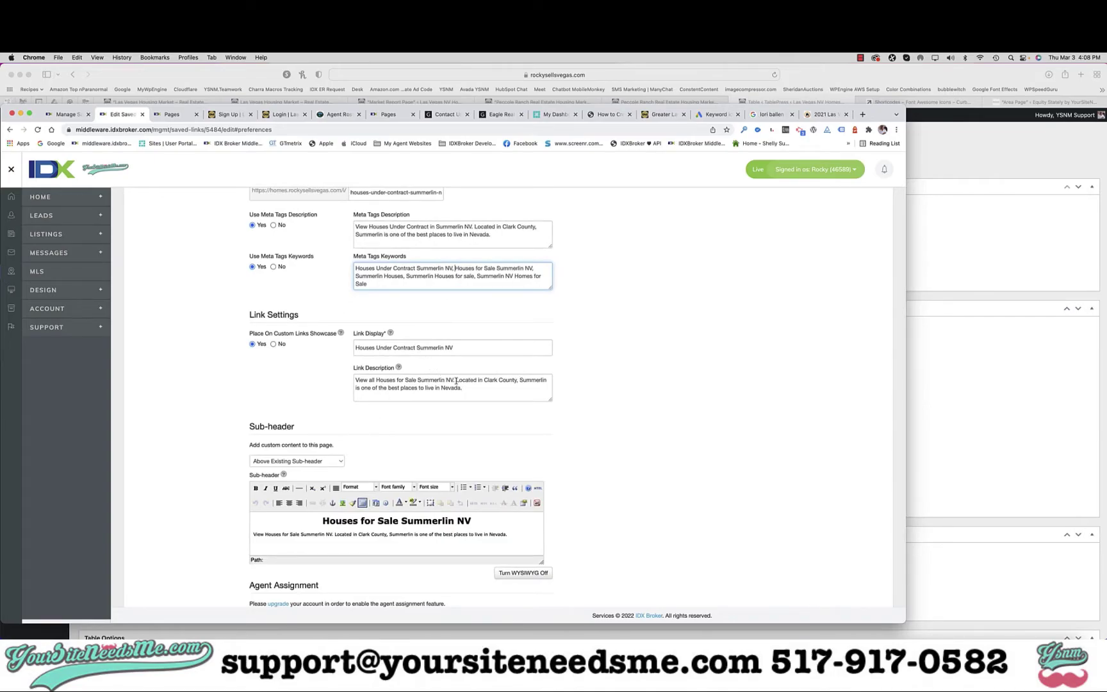
Use Houses Under Contract Summerlin NV in the link description and sub-header heading.
drag(453, 382, 384, 379)
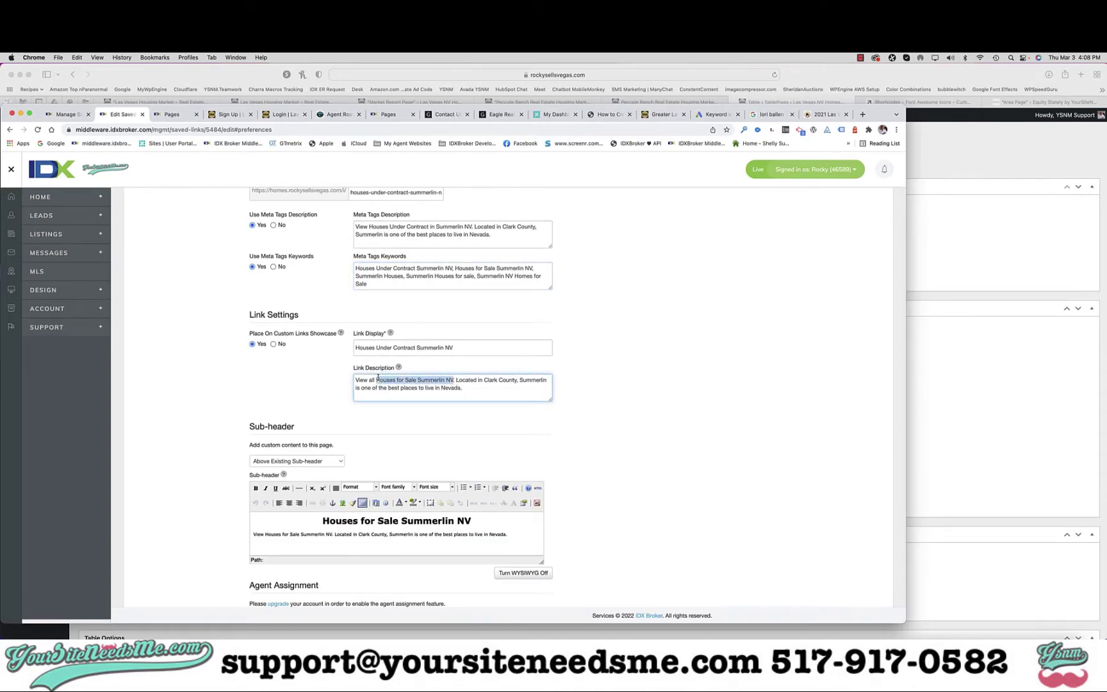
key(super+v)
scroll(358, 455, down, 3)
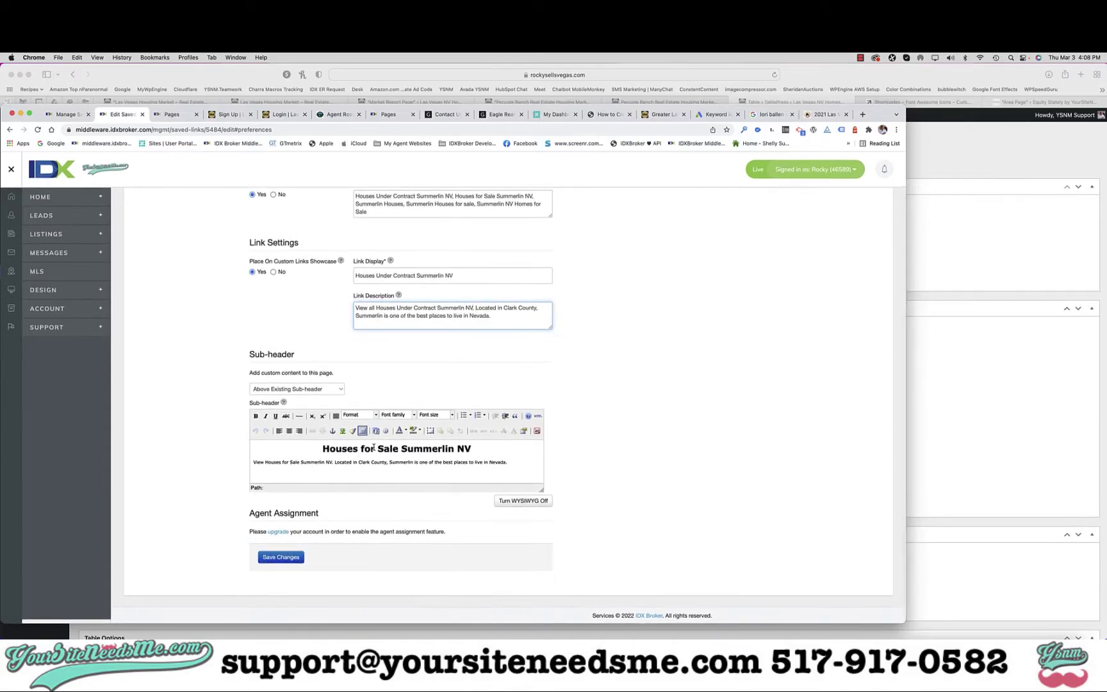
triple_click(328, 450)
key(super+v)
key(super+z)
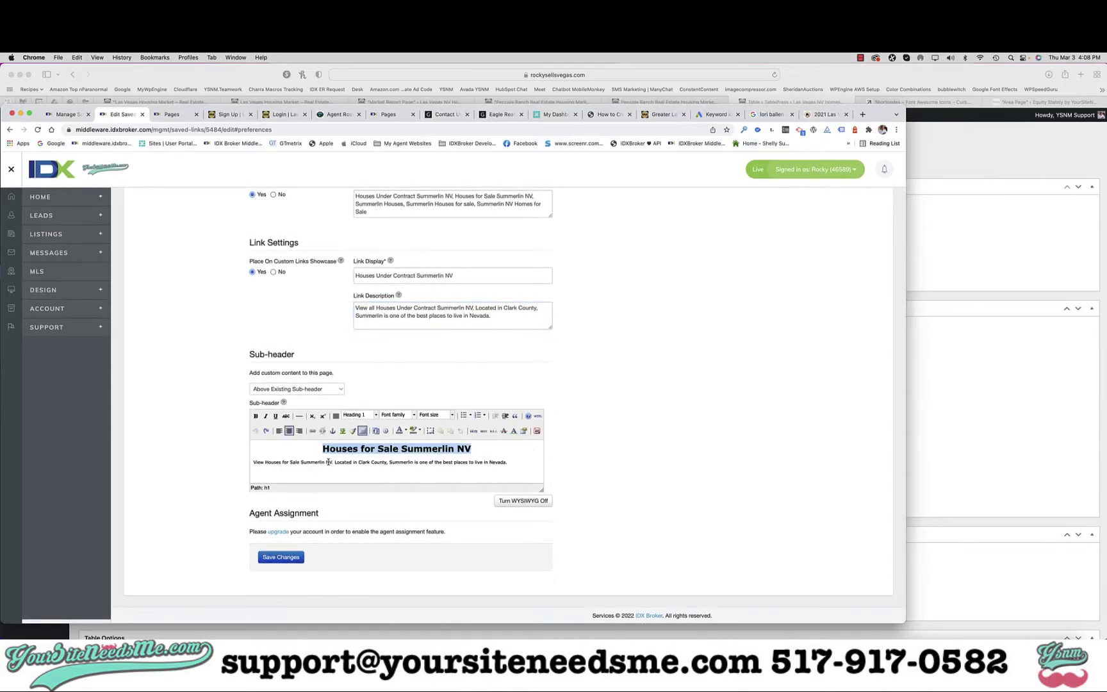
click(322, 448)
text(Houses Under Contract Summerlin NV)
key(shift+Down)
key(BackSpace)
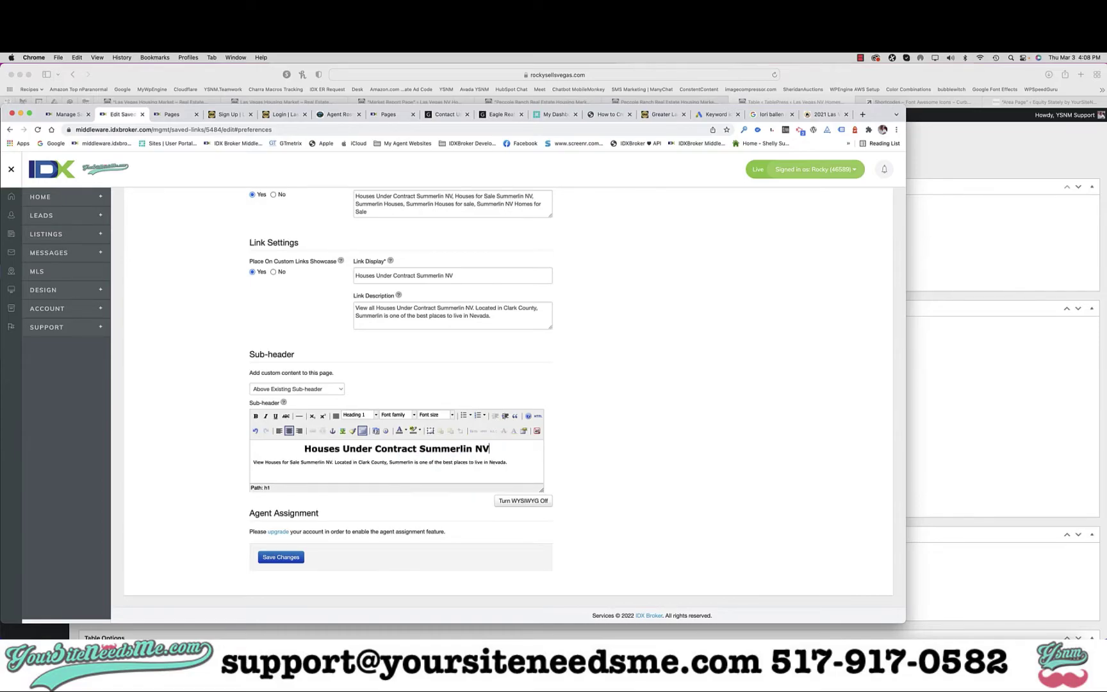
Change 'for Sale' to 'under contract in' in the sub-header paragraph and save the preferences.
click(299, 462)
key(BackSpace)
key(BackSpace)
key(BackSpace)
key(BackSpace)
key(BackSpace)
key(BackSpace)
key(BackSpace)
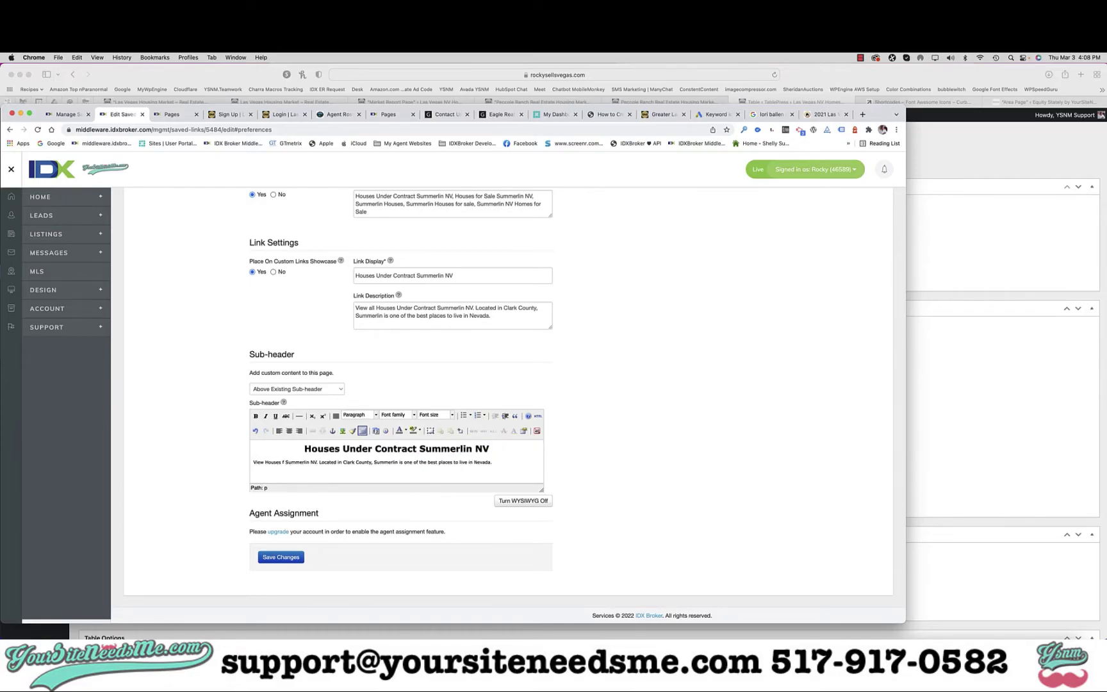
key(BackSpace)
text(under contra)
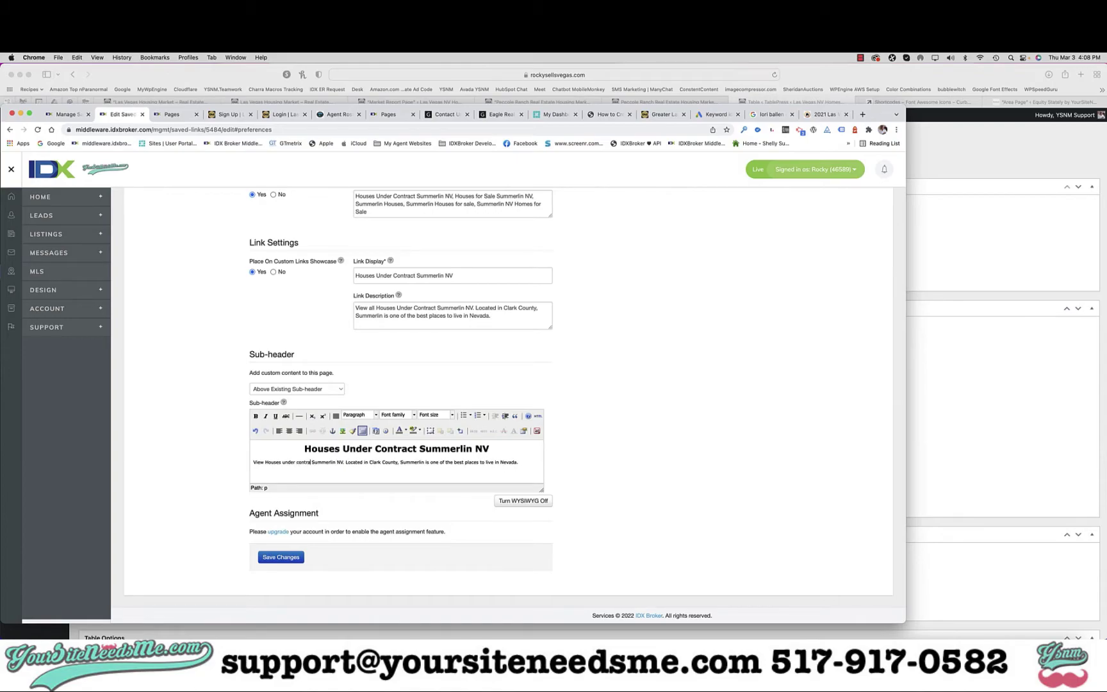
text(ct in)
click(284, 560)
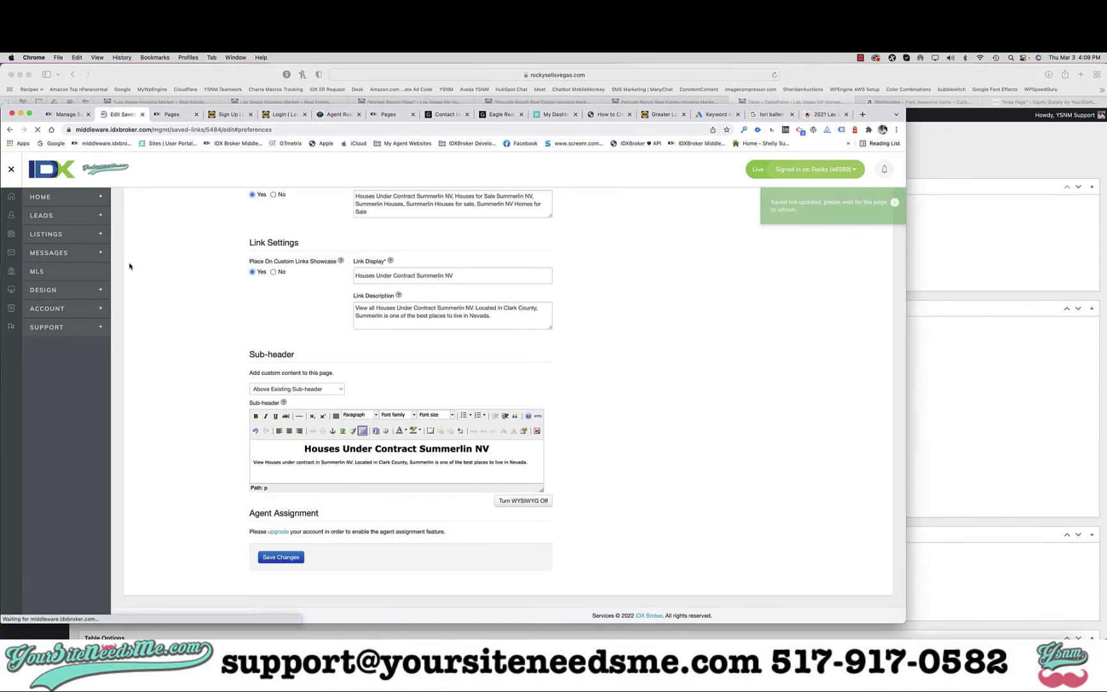
Copy the new link's public page address from the Saved Links list.
click(97, 292)
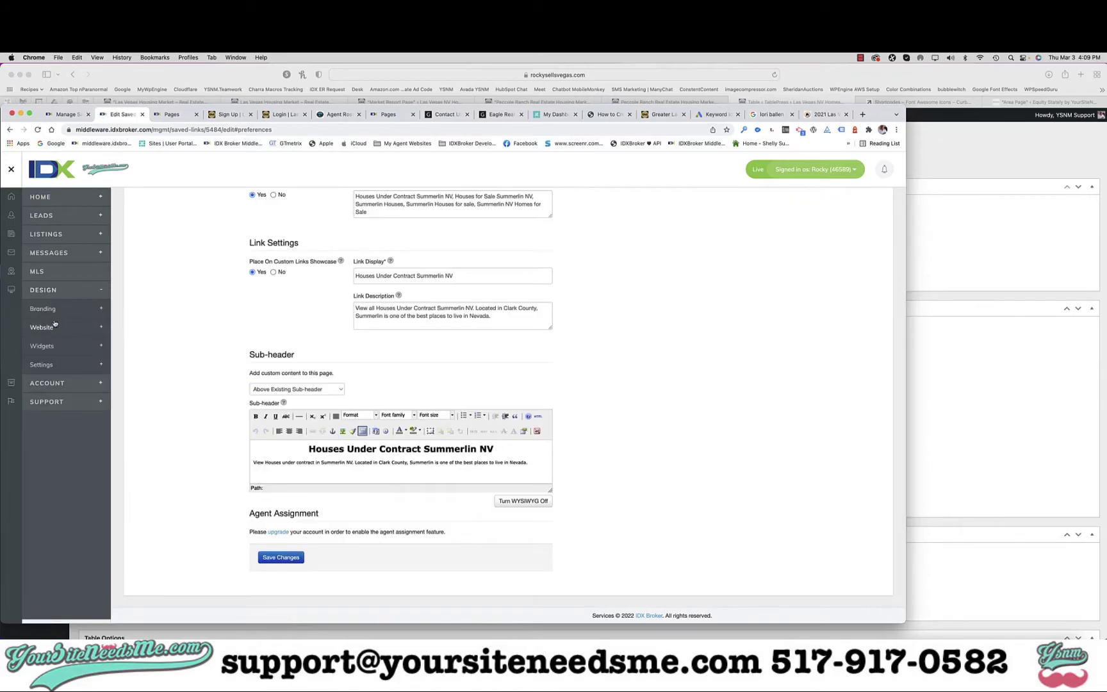
click(55, 326)
click(54, 439)
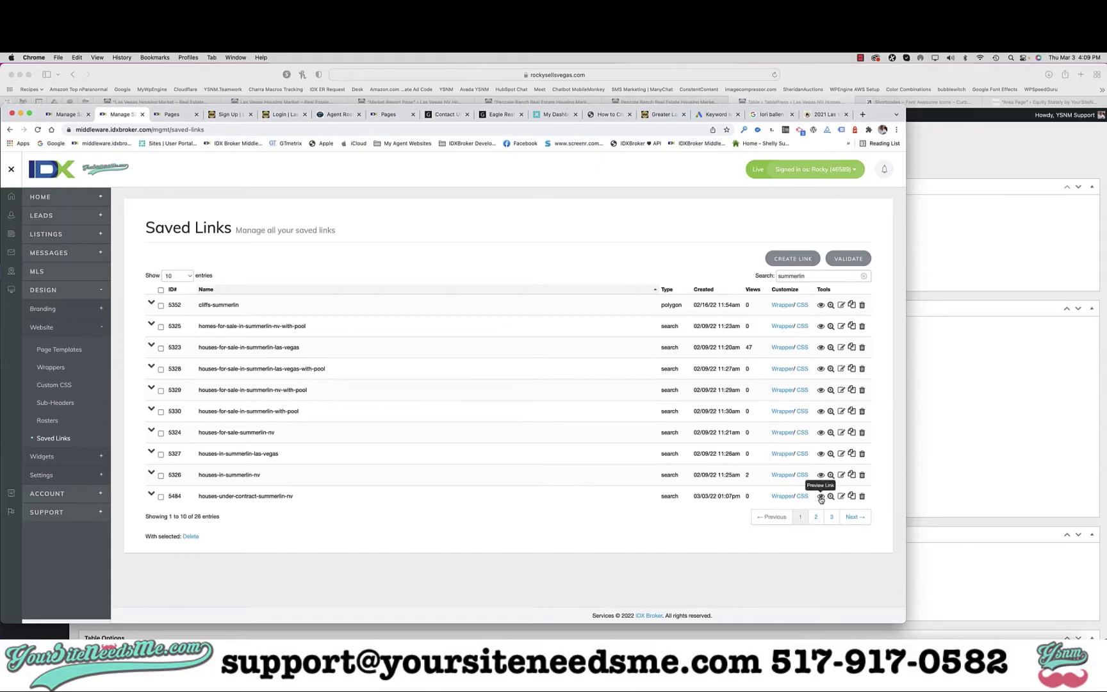
right_click(821, 496)
click(851, 545)
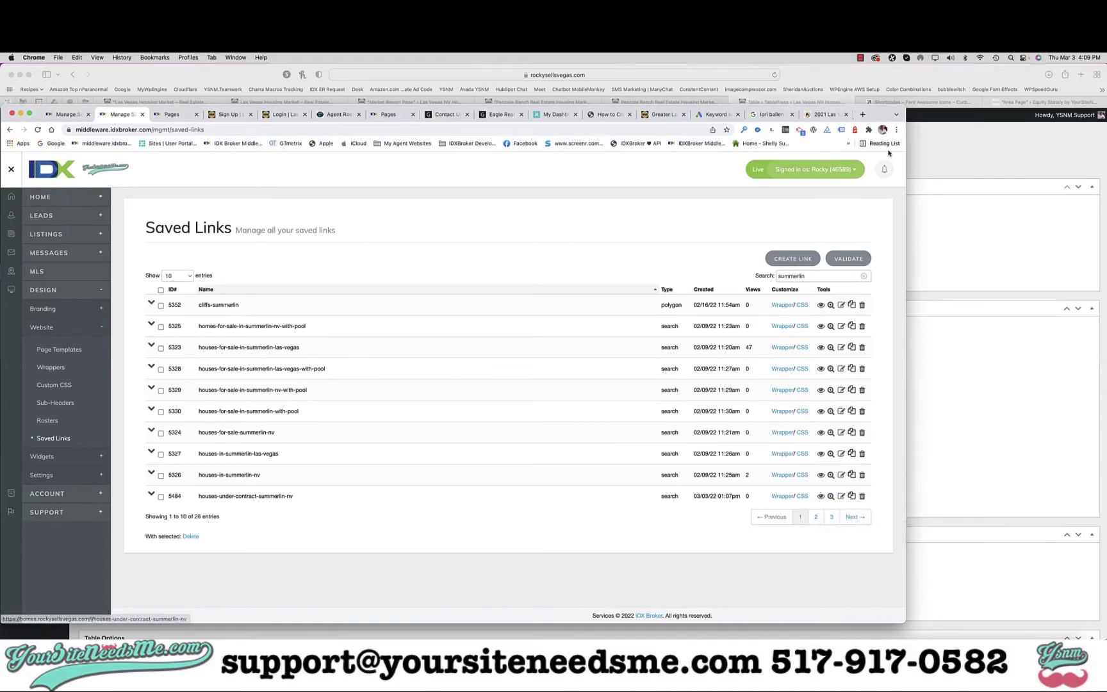
key(super+m)
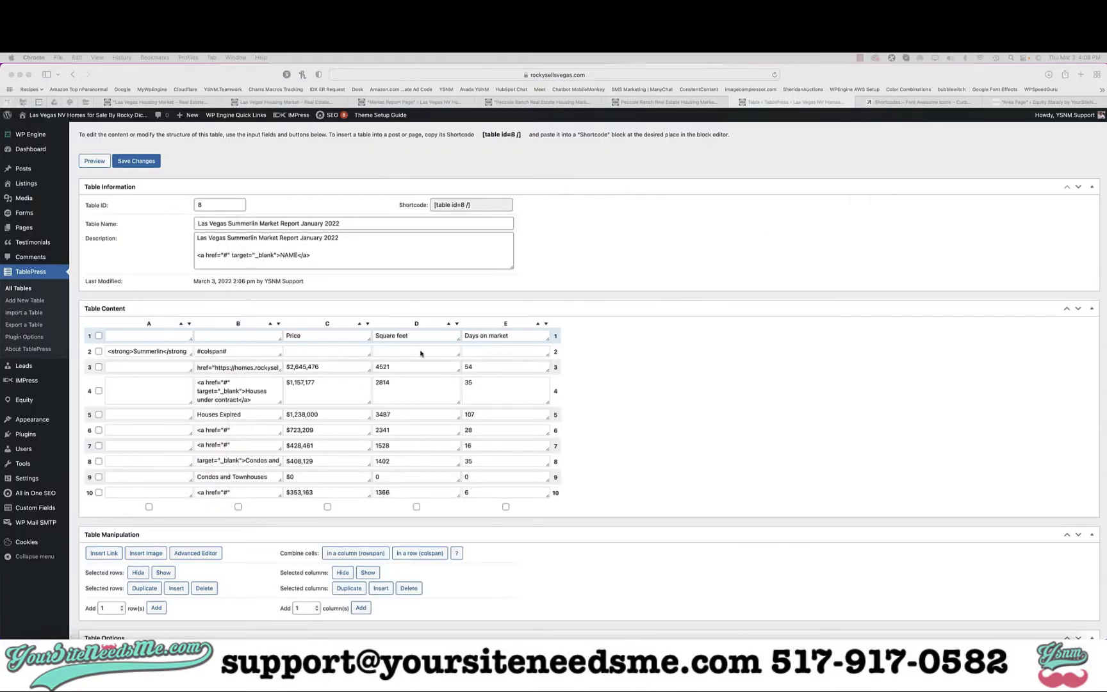
Paste the houses-under-contract-summerlin-nv URL over the # in cell B4 and save the table.
click(225, 388)
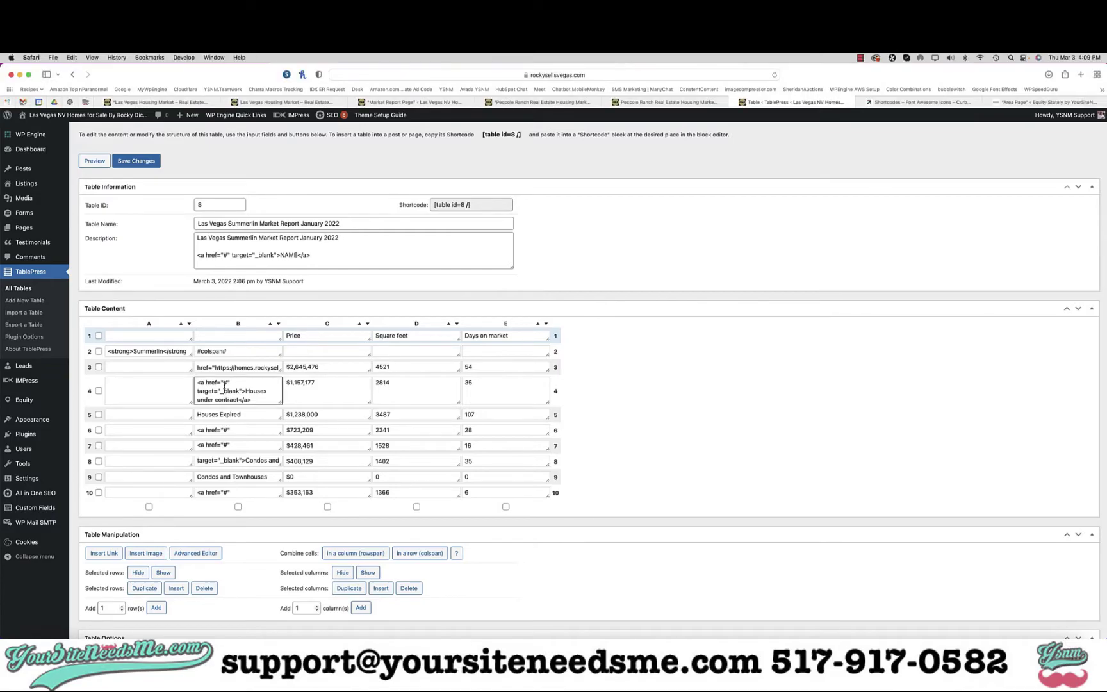
double_click(225, 382)
key(super+v)
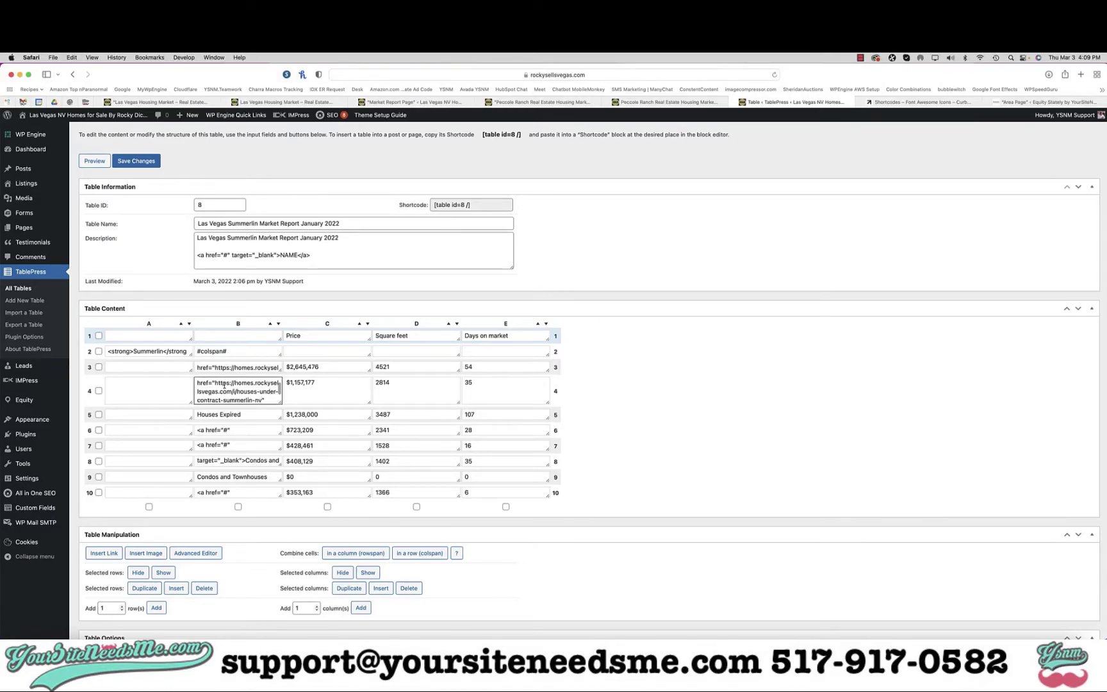
click(136, 160)
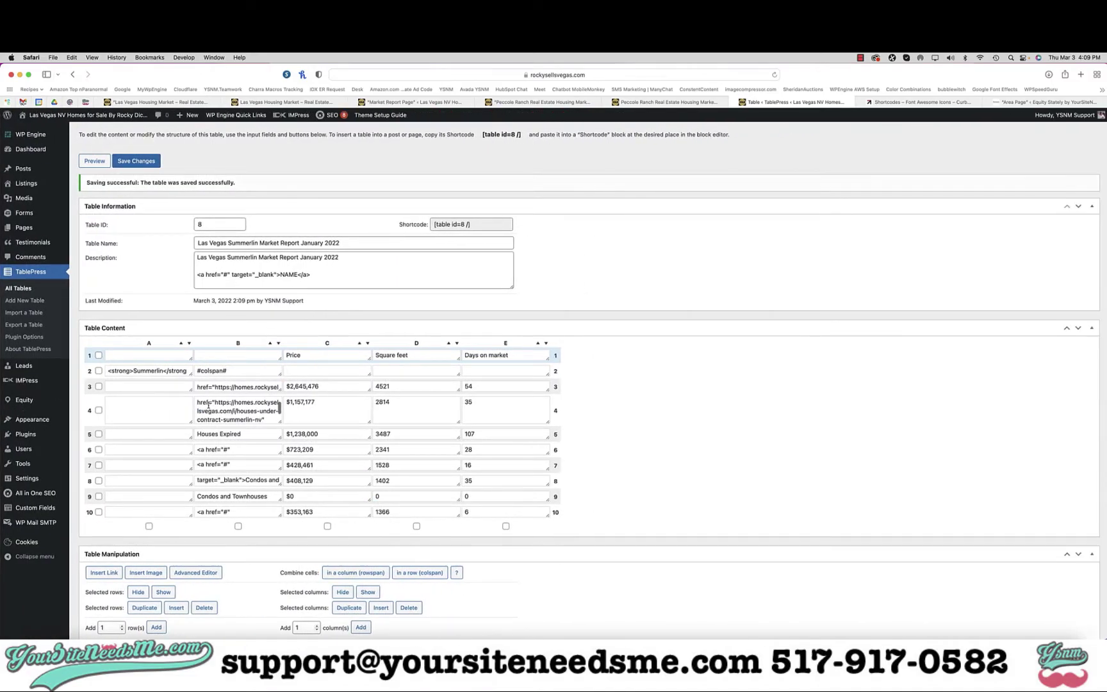
Wrap the linked label in cell B3 in <strong> and </strong> tags.
click(199, 387)
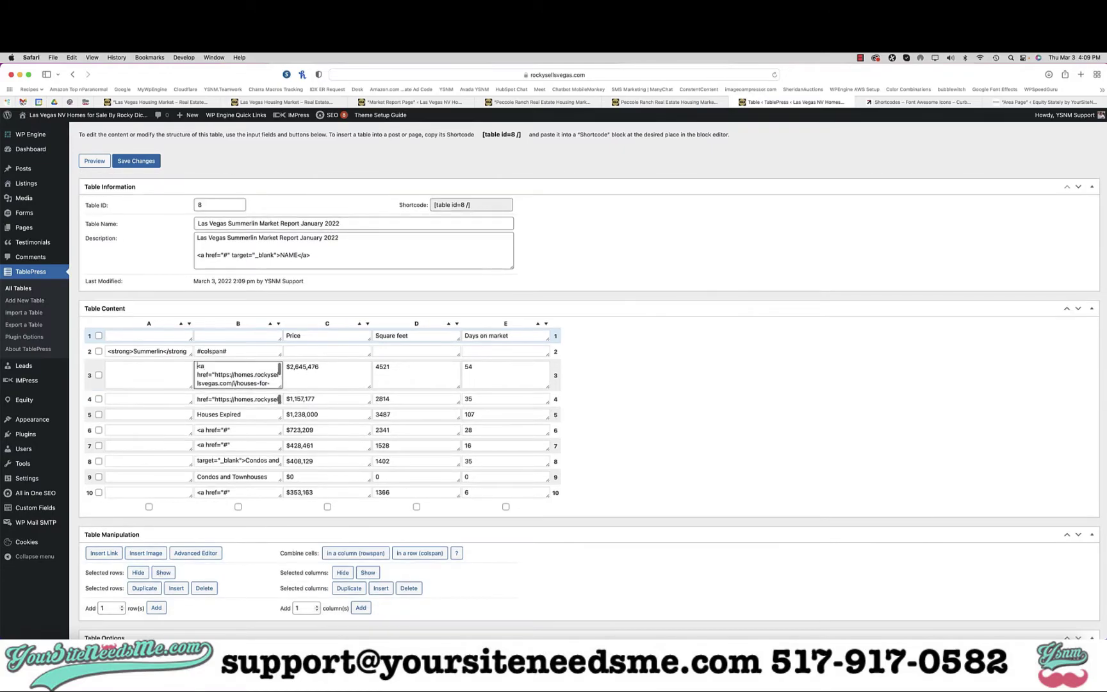
scroll(199, 386, up, 5)
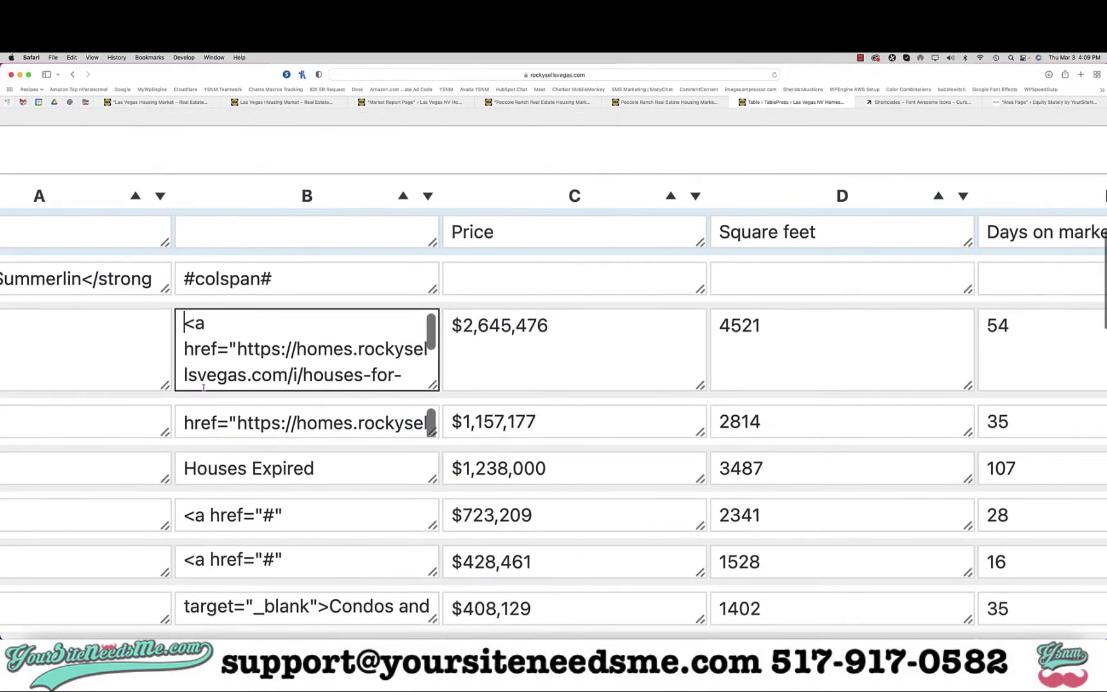
text(<sto)
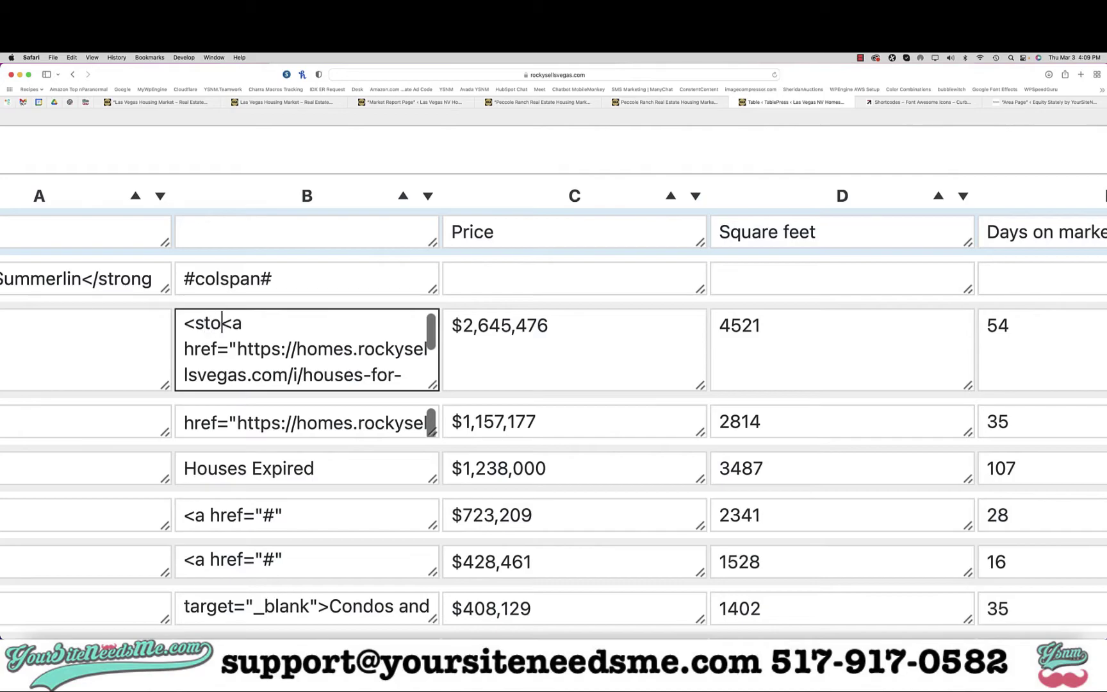
key(BackSpace)
text(rong>)
key(shift+Left)
key(shift+Left)
key(shift+Left)
key(shift+Left)
key(shift+Left)
key(shift+Left)
key(shift+Left)
key(shift+Left)
key(super+c)
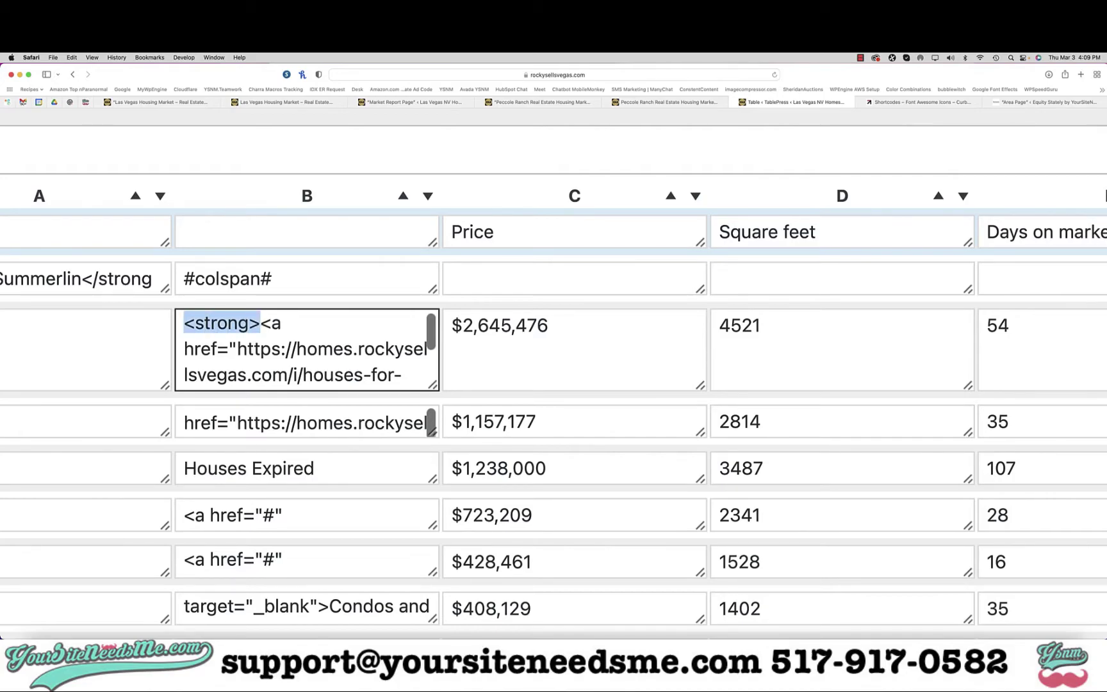
key(Down)
key(Down)
key(Down)
key(Down)
key(Down)
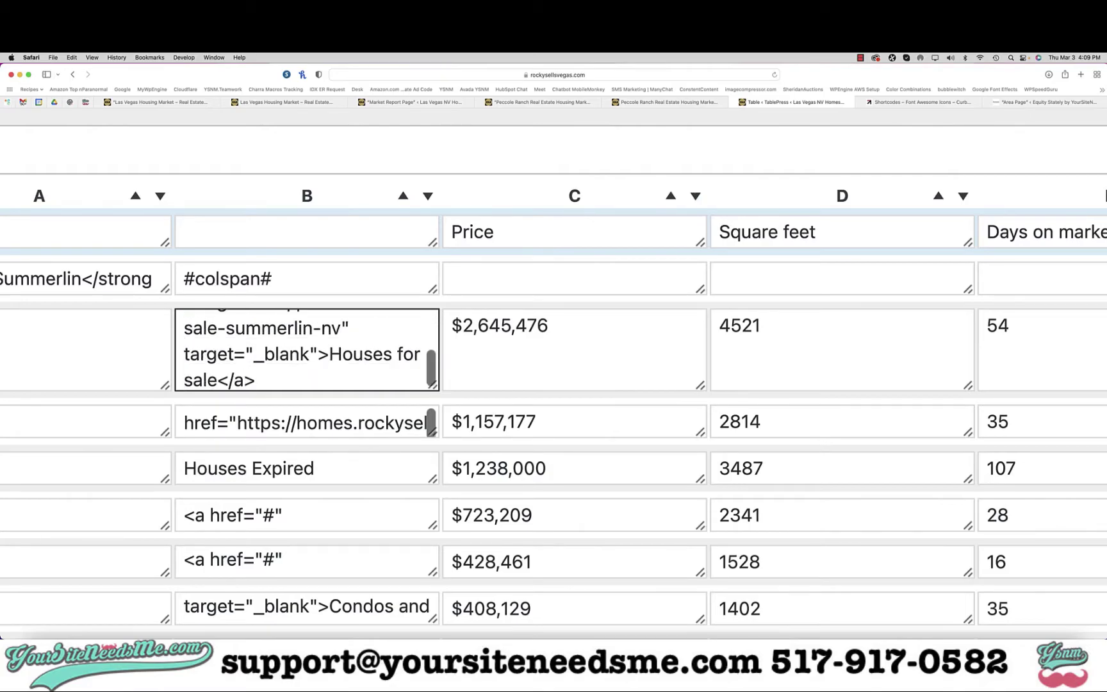
key(super+v)
key(Left)
key(Left)
key(Left)
key(Left)
key(Left)
key(Left)
key(Left)
text(/)
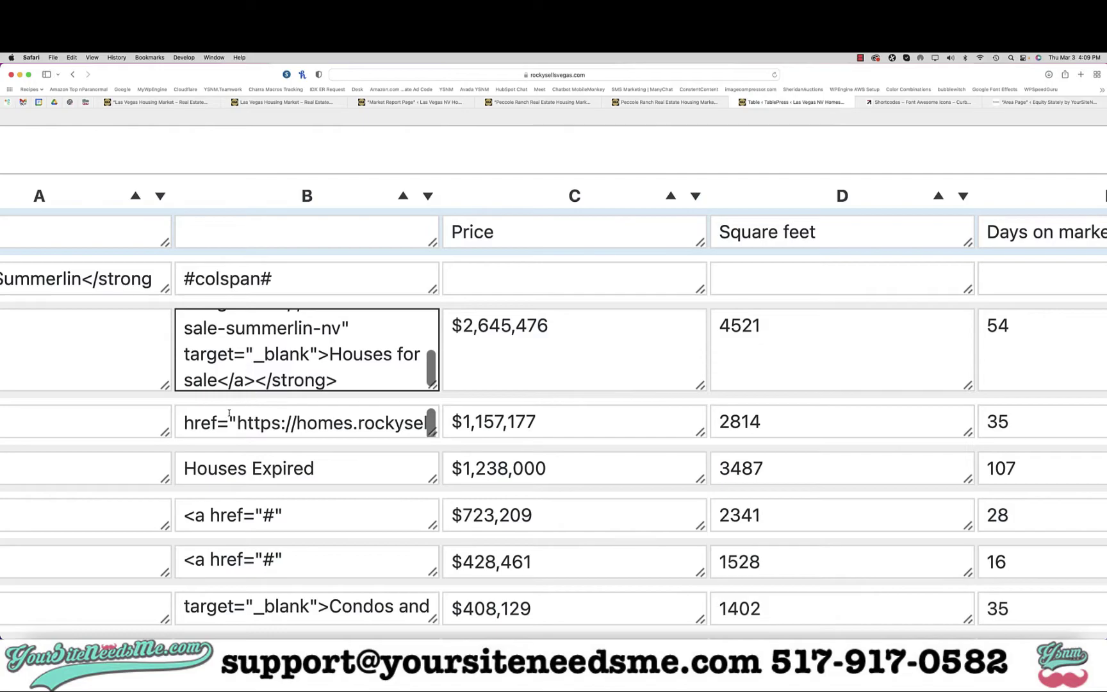
Wrap the Houses under contract link label in <strong></strong> tags.
click(190, 421)
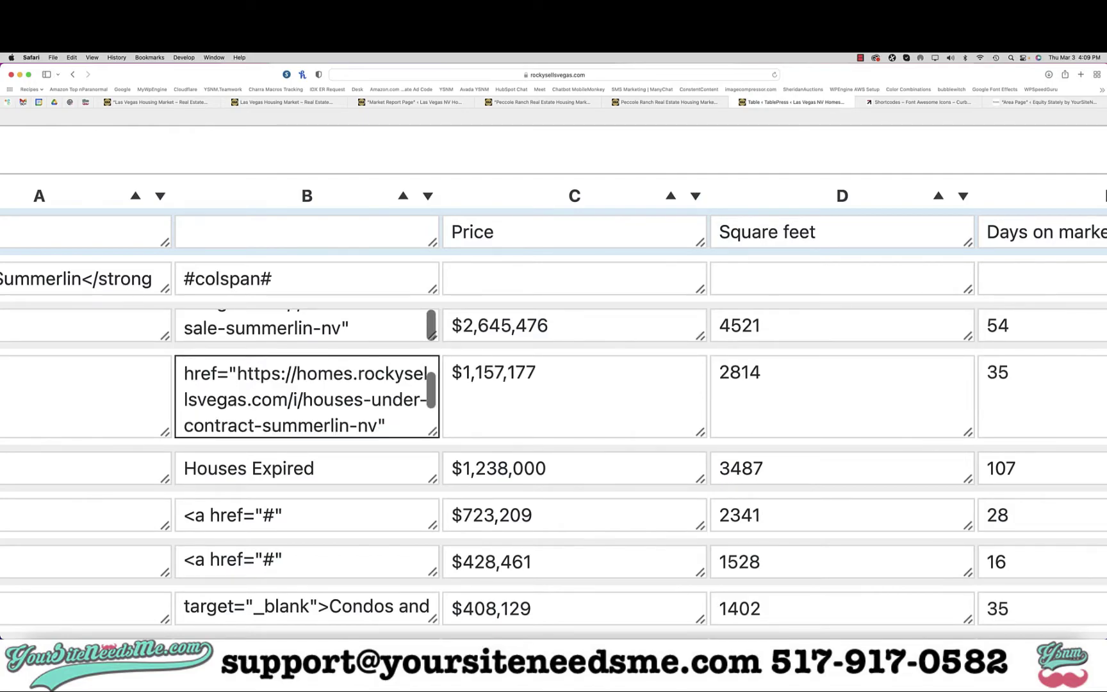
key(Up)
key(super+Left)
key(super+v)
key(Down)
key(Down)
key(Down)
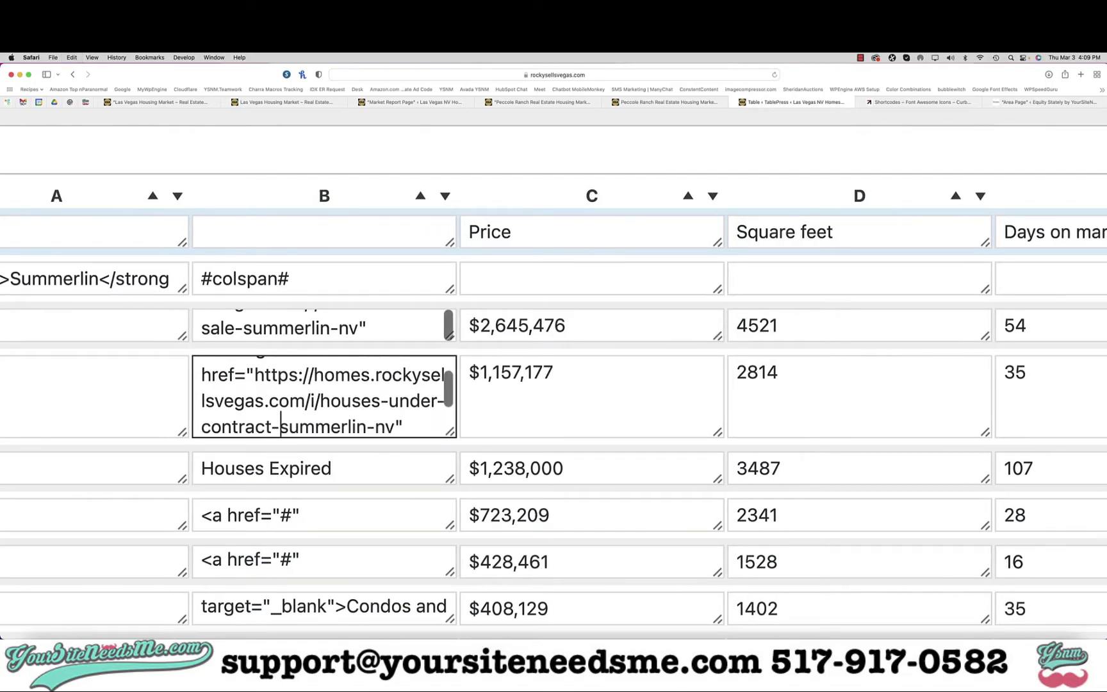
key(Down)
key(Down)
key(Down)
key(super+v)
key(Left)
key(Left)
key(Left)
key(Left)
key(Left)
key(Left)
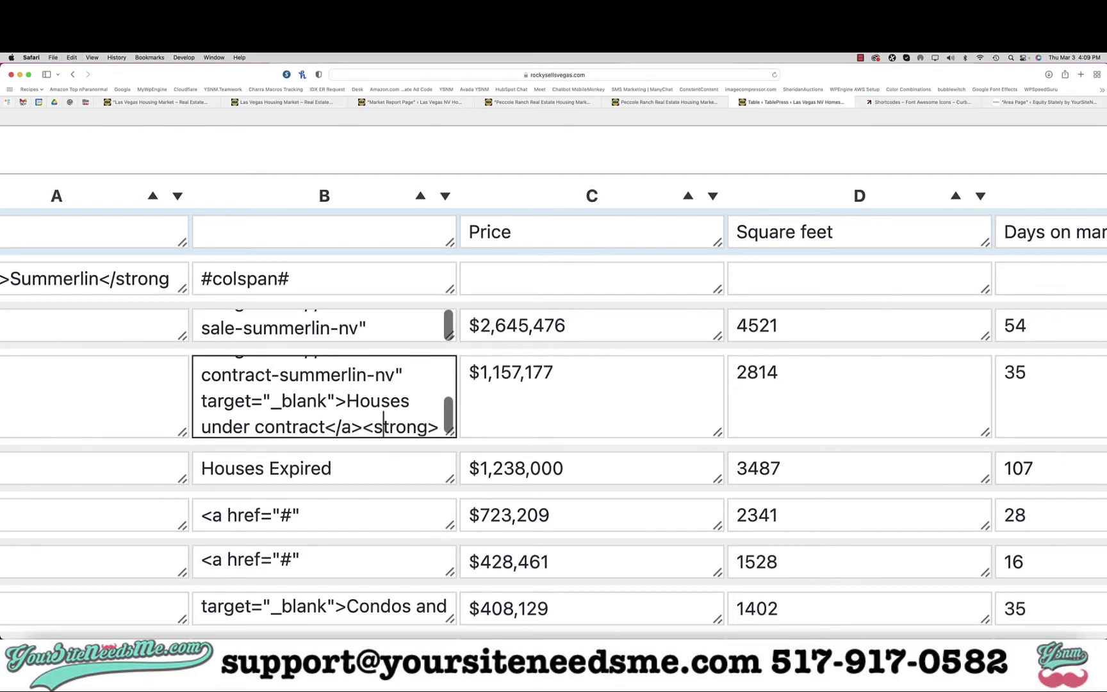
key(Left)
text(/)
Wrap the Houses sold label in cell B6 in strong tags and recopy the opening tag.
click(221, 468)
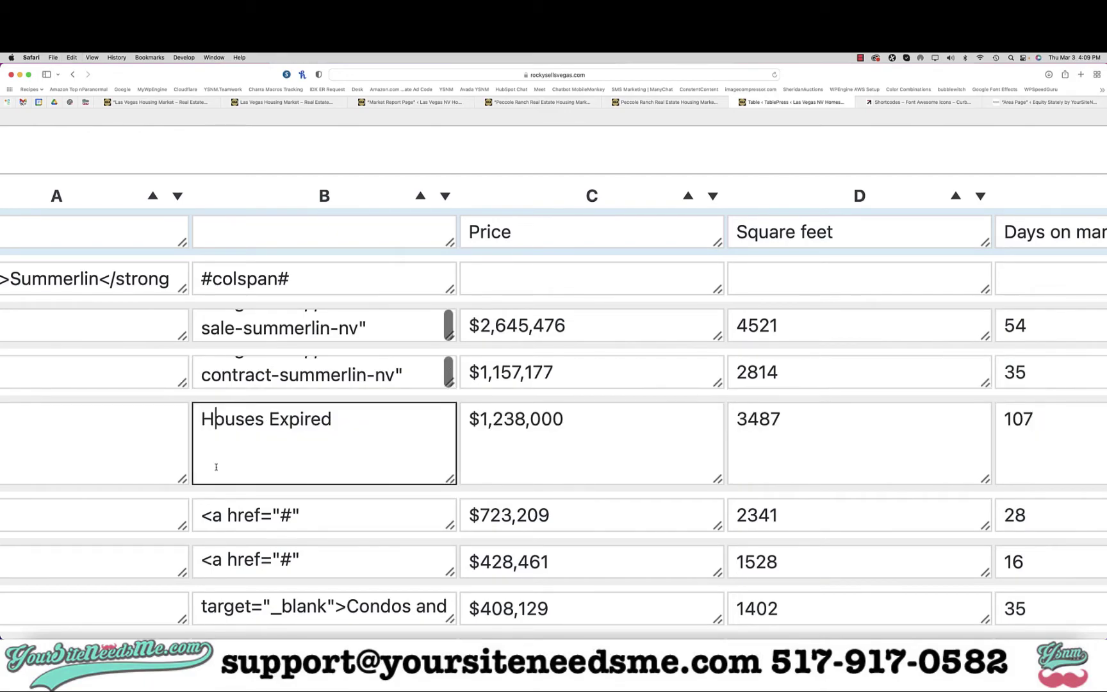
scroll(217, 462, down, 2)
click(204, 453)
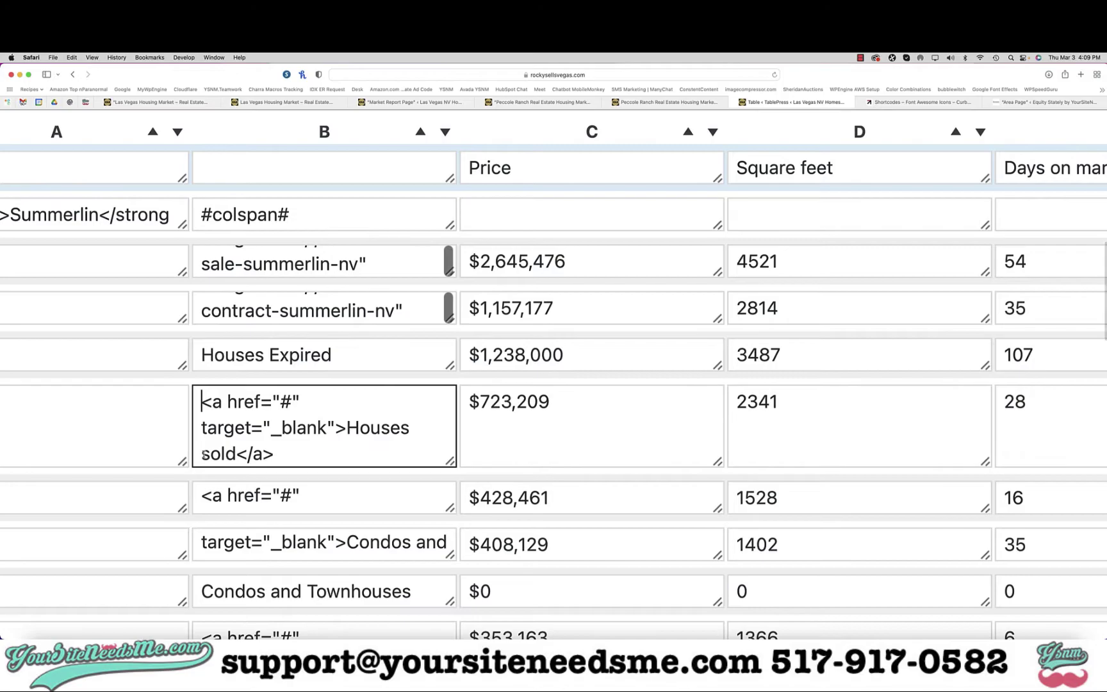
key(super+v)
key(Down)
key(Down)
key(super+v)
key(Left)
key(Left)
key(Left)
key(Left)
key(Left)
key(Left)
key(Left)
text(/)
key(super+a)
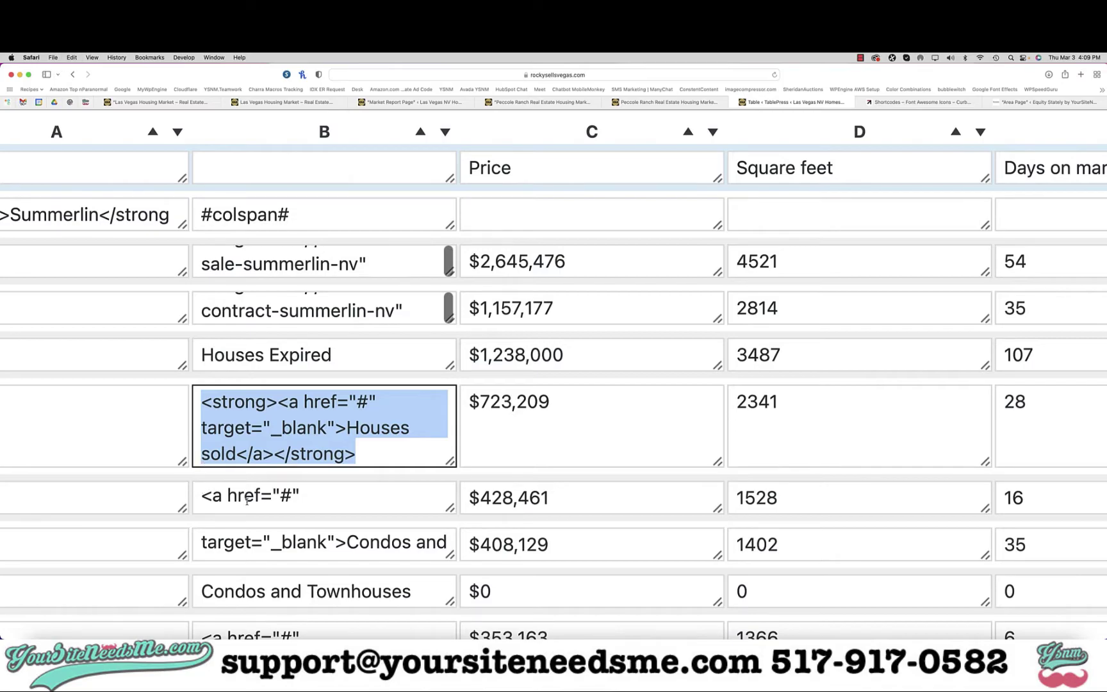
click(352, 454)
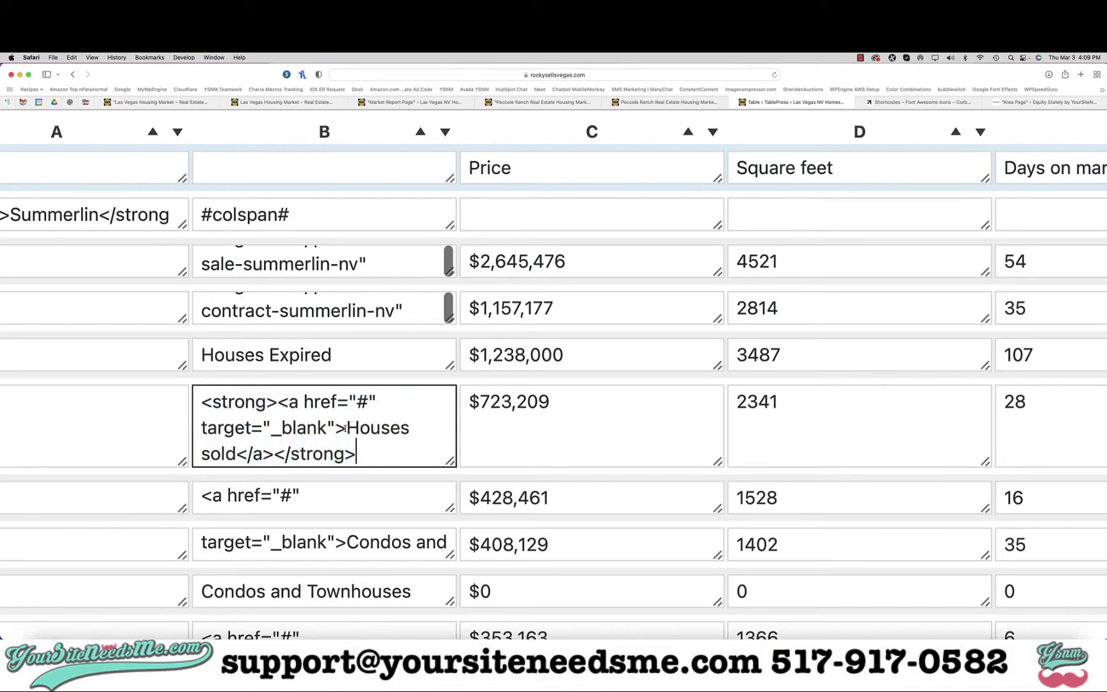
click(280, 402)
key(super+shift+Left)
key(super+c)
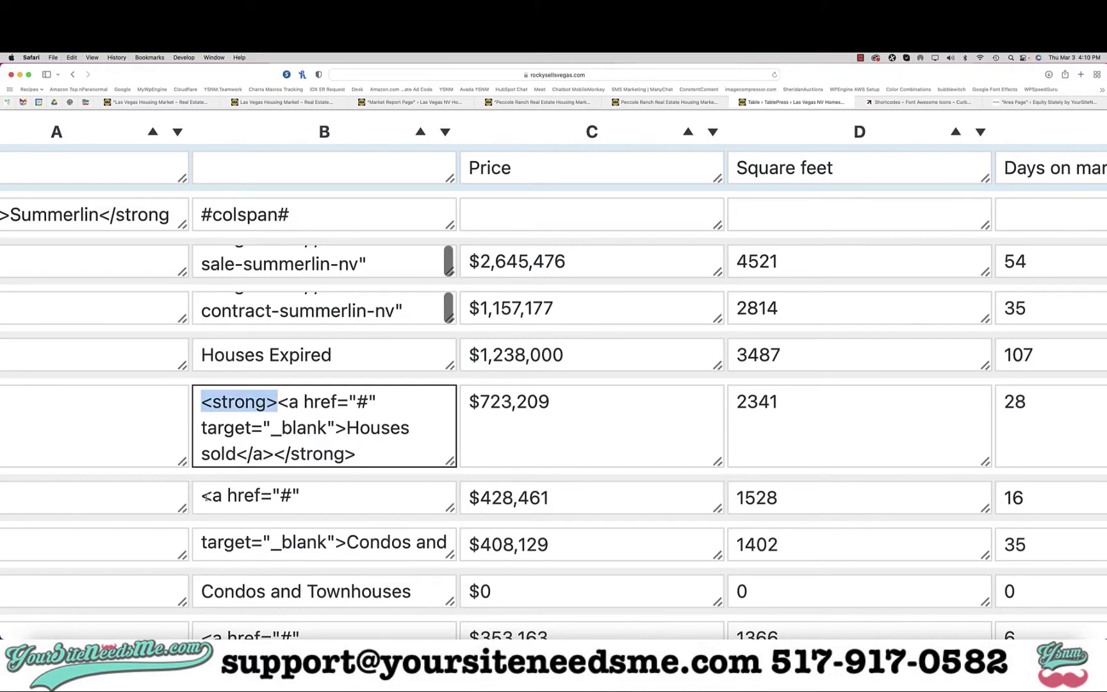
Wrap the Condos and Townhouses for sale and under contract labels in strong tags.
click(204, 497)
key(super+v)
key(super+v)
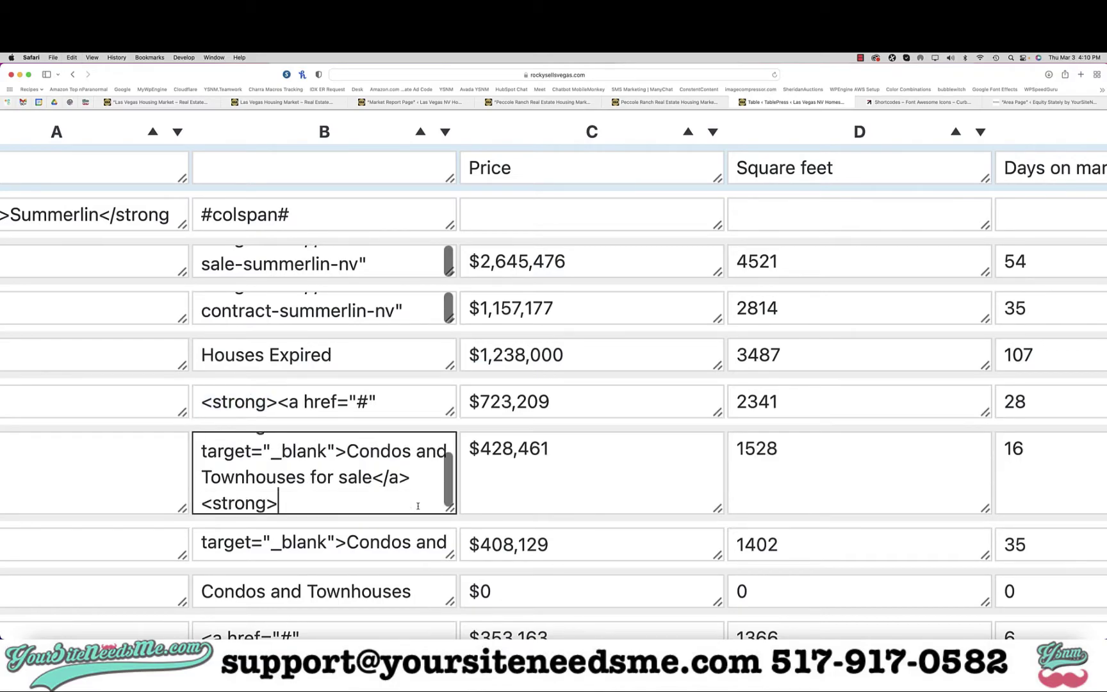
key(Left)
key(Left)
key(Left)
key(Left)
key(Left)
key(Left)
key(Left)
text(/)
click(367, 543)
key(super+v)
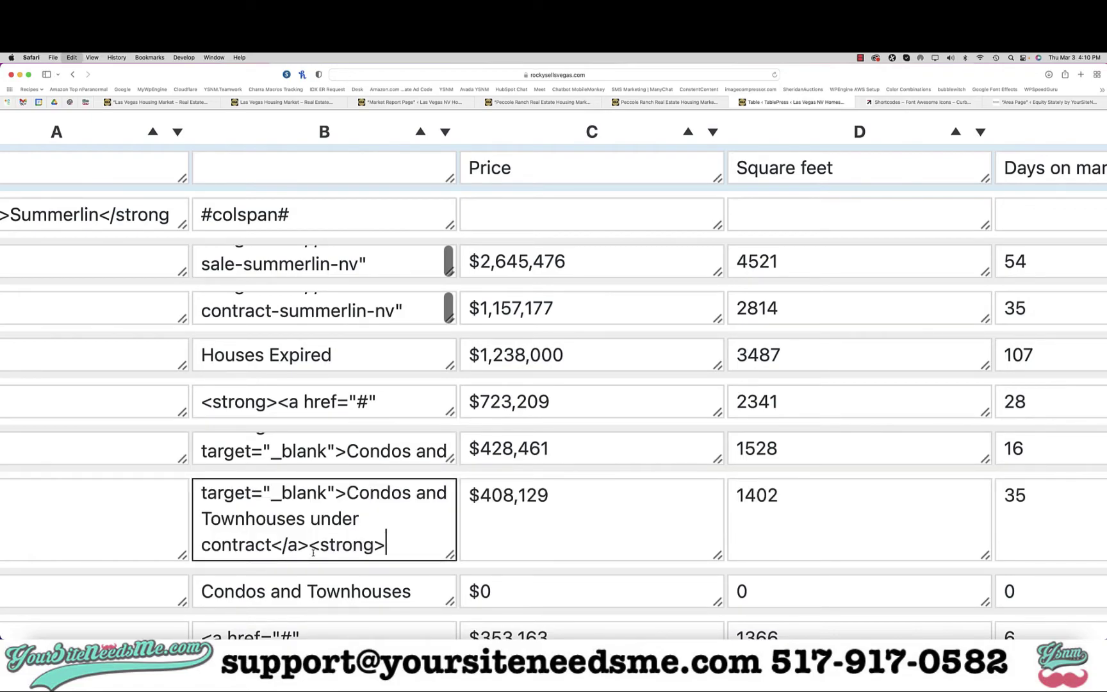
key(Left)
key(Left)
key(Left)
key(Left)
key(Left)
key(Left)
key(Left)
text(/)
key(super+Left)
key(super+Up)
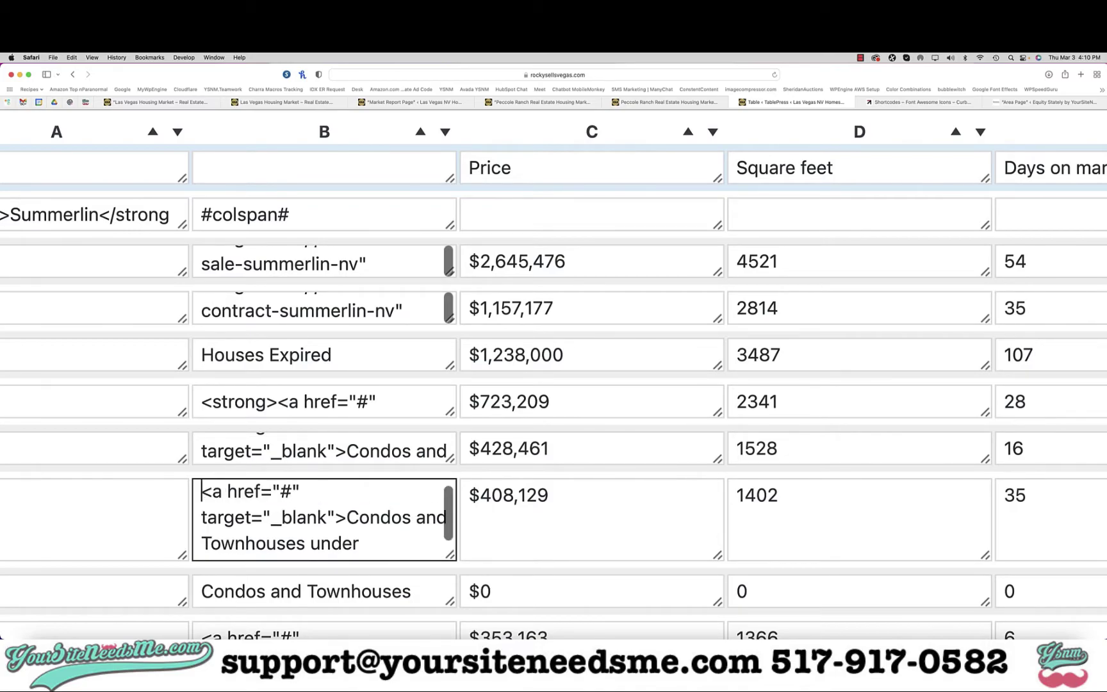
key(super+v)
Wrap the Condos and Townhouses sold label in strong tags.
scroll(301, 571, down, 5)
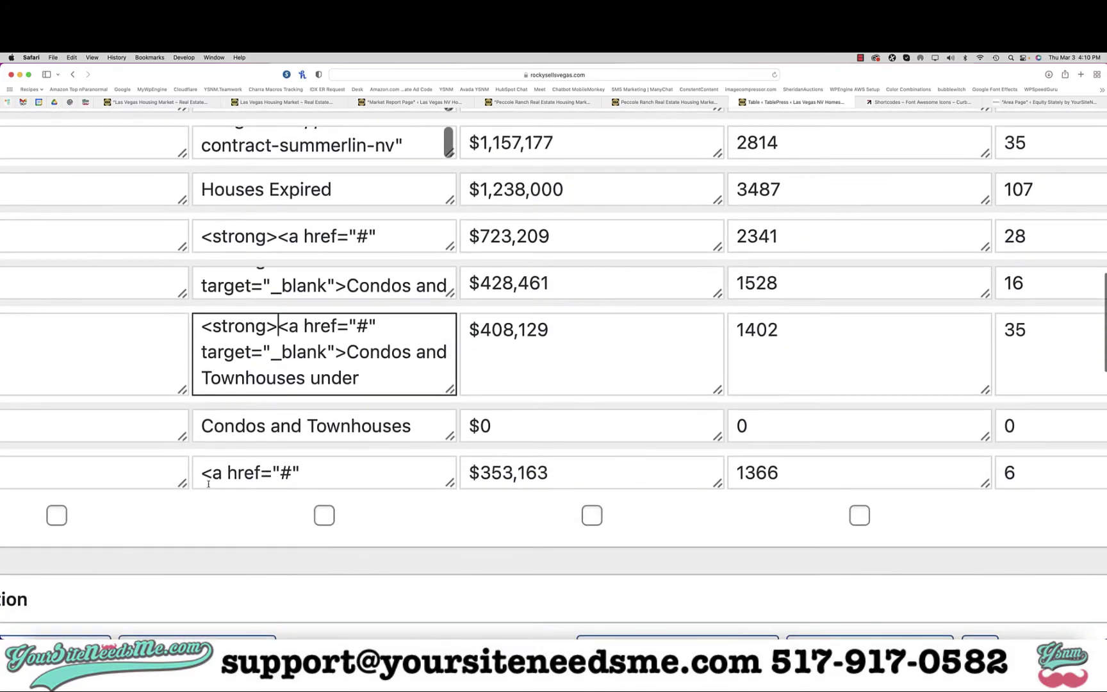
click(199, 472)
key(super+v)
key(super+Down)
key(Return)
key(super+v)
key(Left)
key(Left)
key(Left)
key(Left)
key(Left)
key(Left)
key(Left)
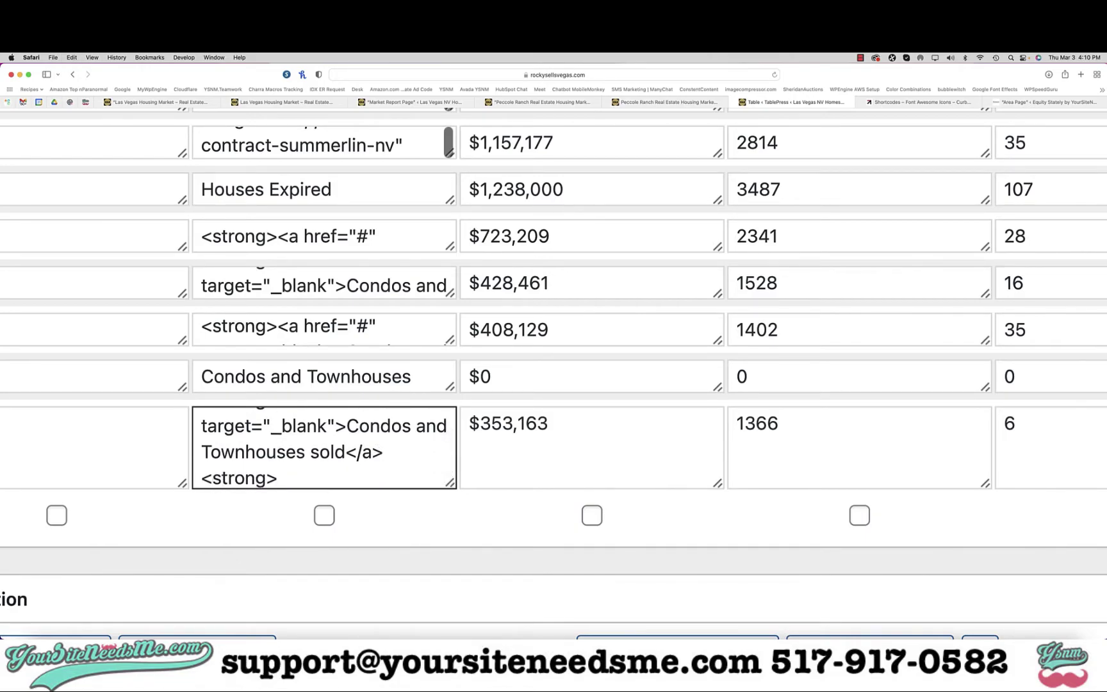
text(/)
Save the changes to the TablePress table.
scroll(294, 296, down, 5)
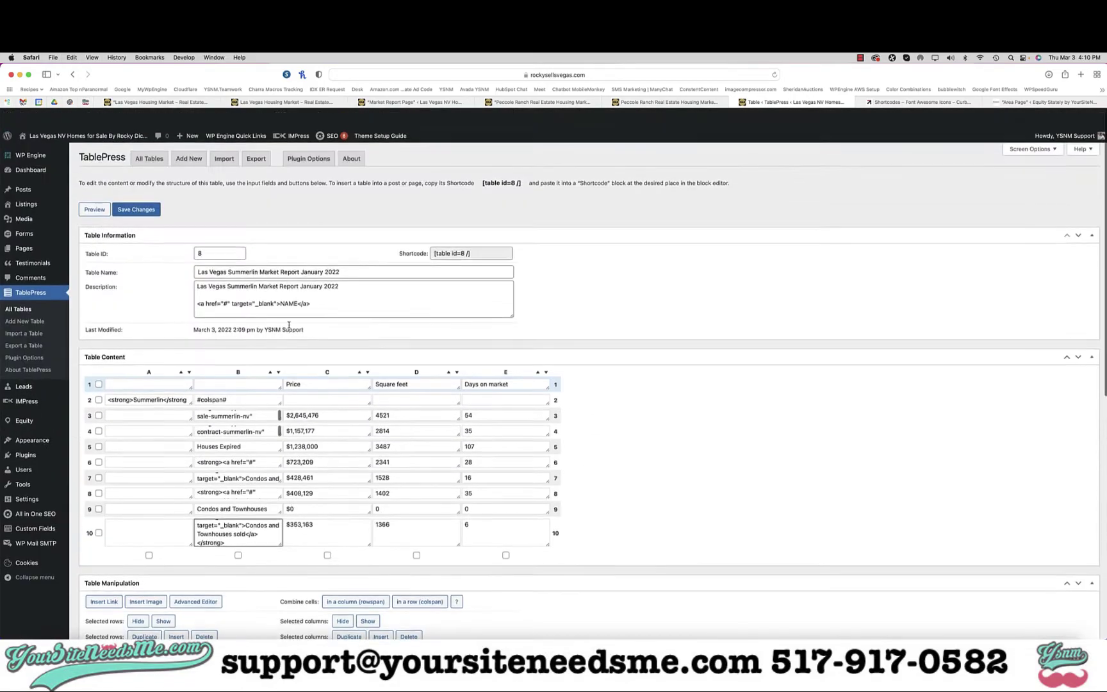
click(137, 189)
mouse_move(300, 115)
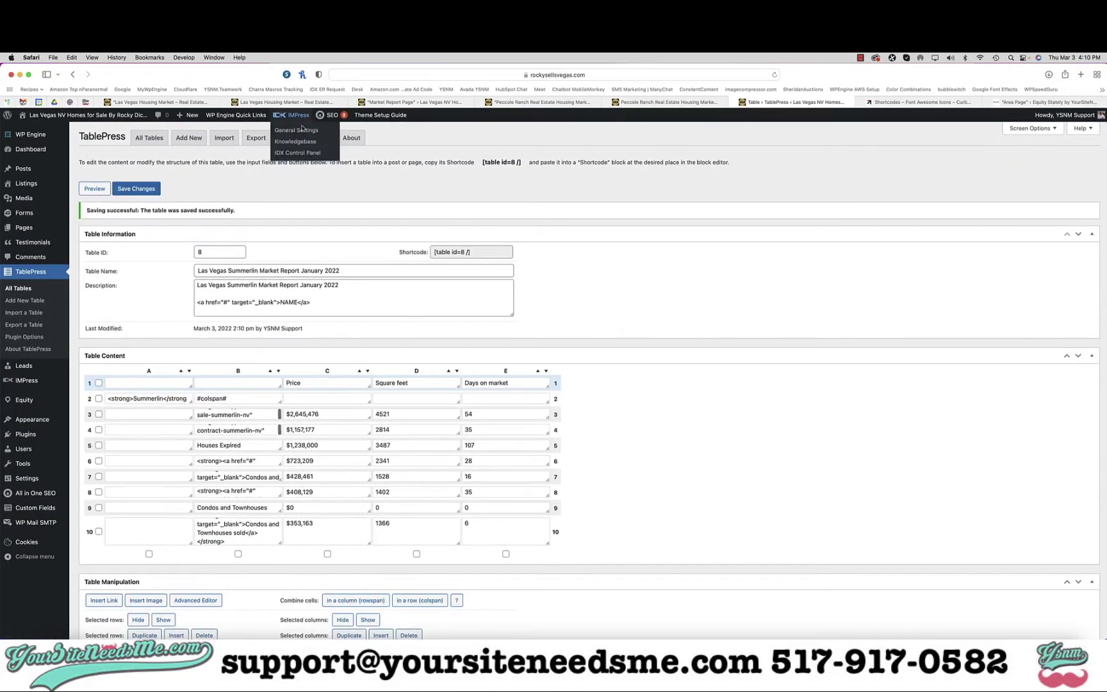
Check the bold row labels on the Las Vegas Housing Market report page and select its title phrase.
click(261, 105)
scroll(412, 327, up, 10)
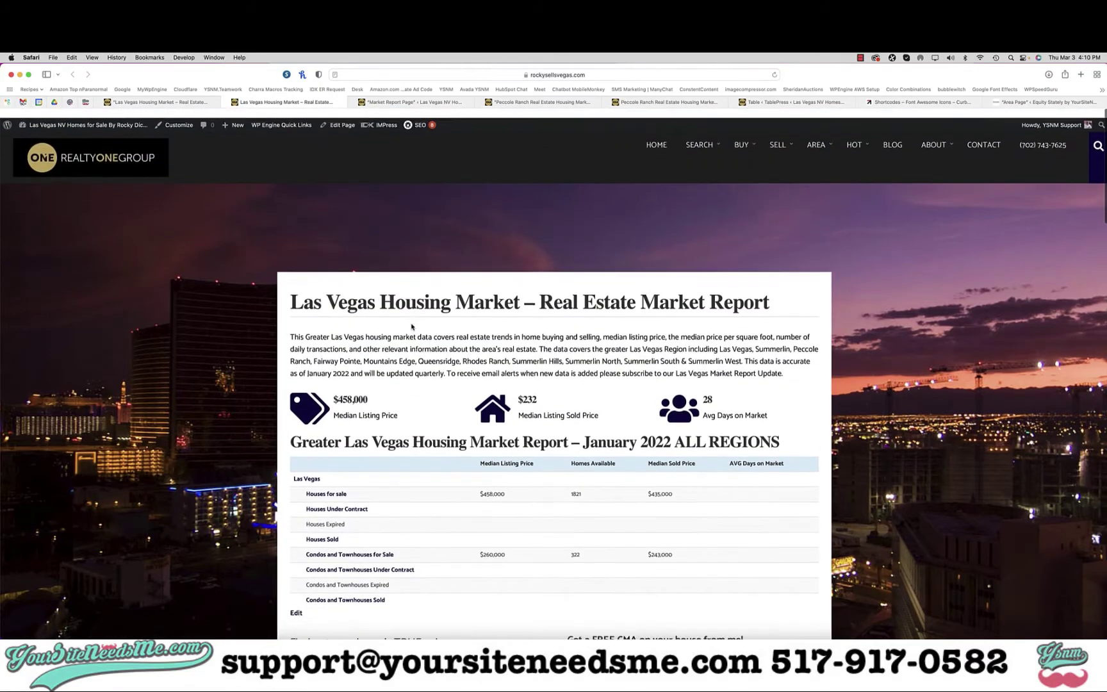
scroll(412, 327, down, 5)
scroll(293, 362, up, 5)
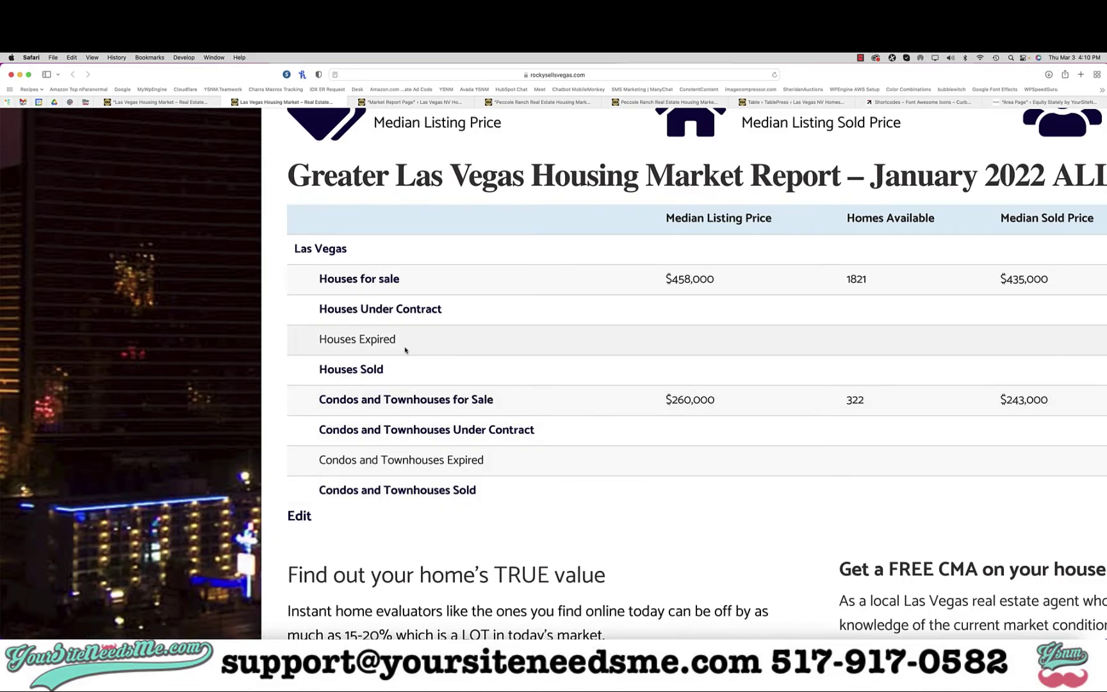
scroll(405, 347, down, 3)
scroll(405, 350, down, 3)
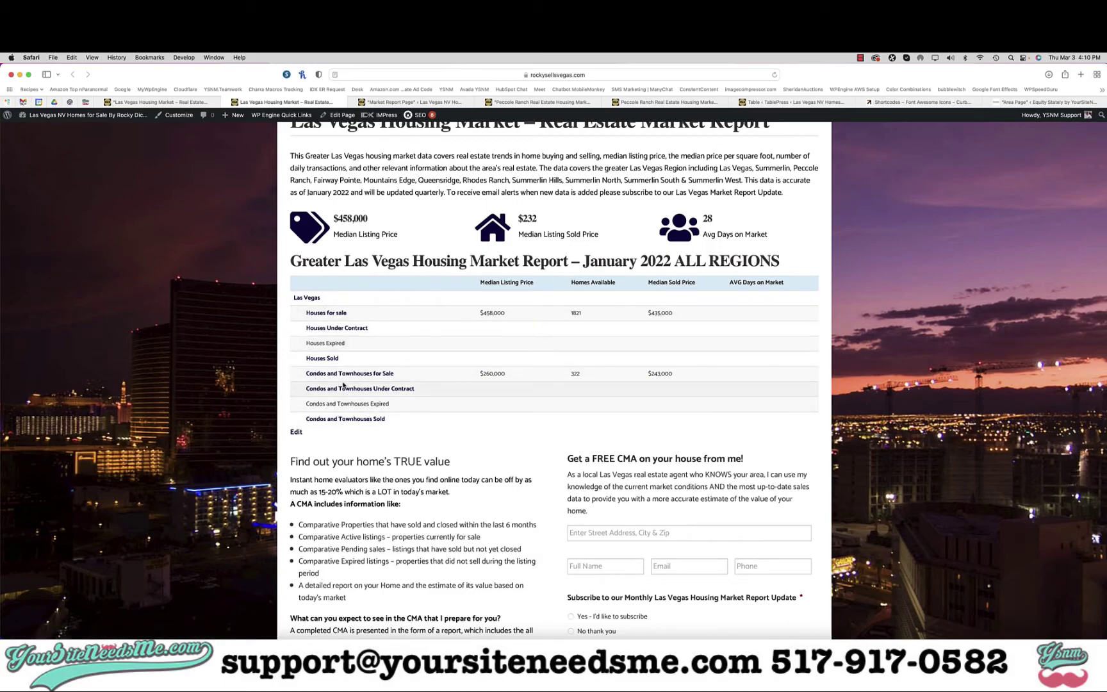
scroll(404, 326, up, 3)
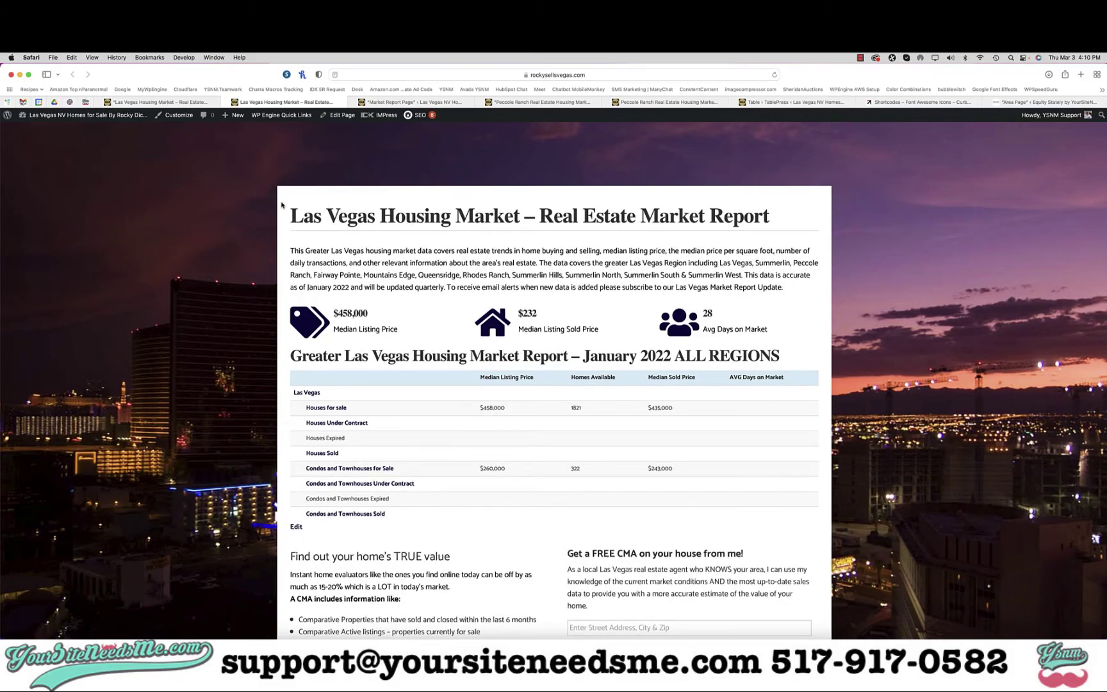
drag(291, 218, 517, 218)
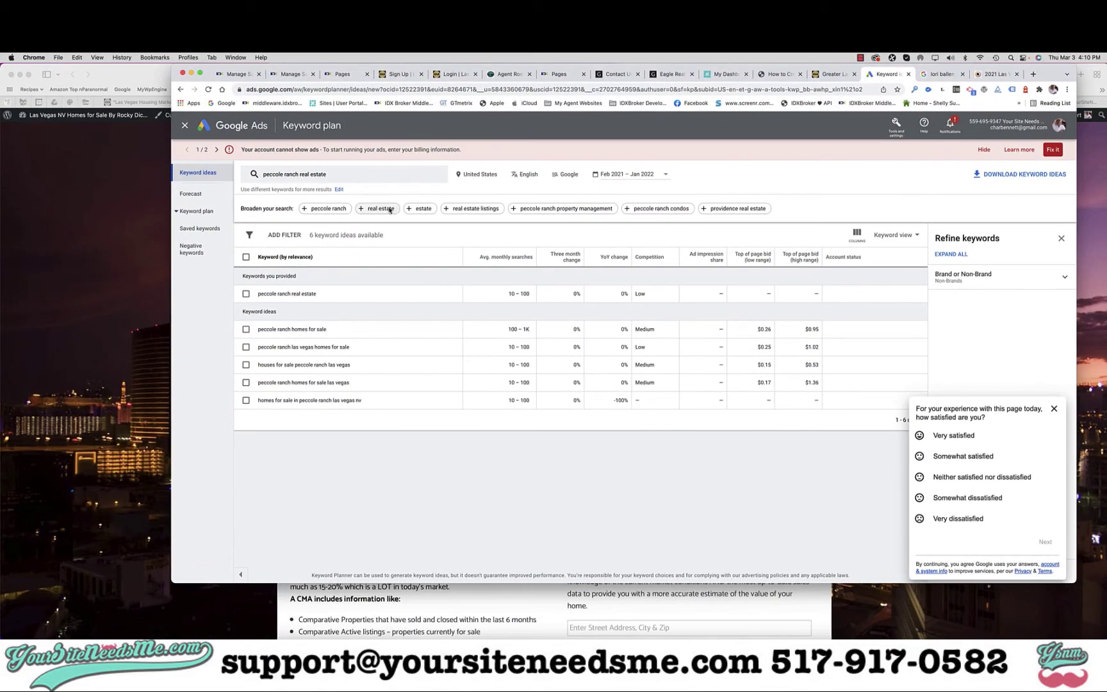
Replace 'peccole ranch real estate' with 'Las Vegas Housing Market', get keyword ideas, then minimize Chrome.
click(339, 175)
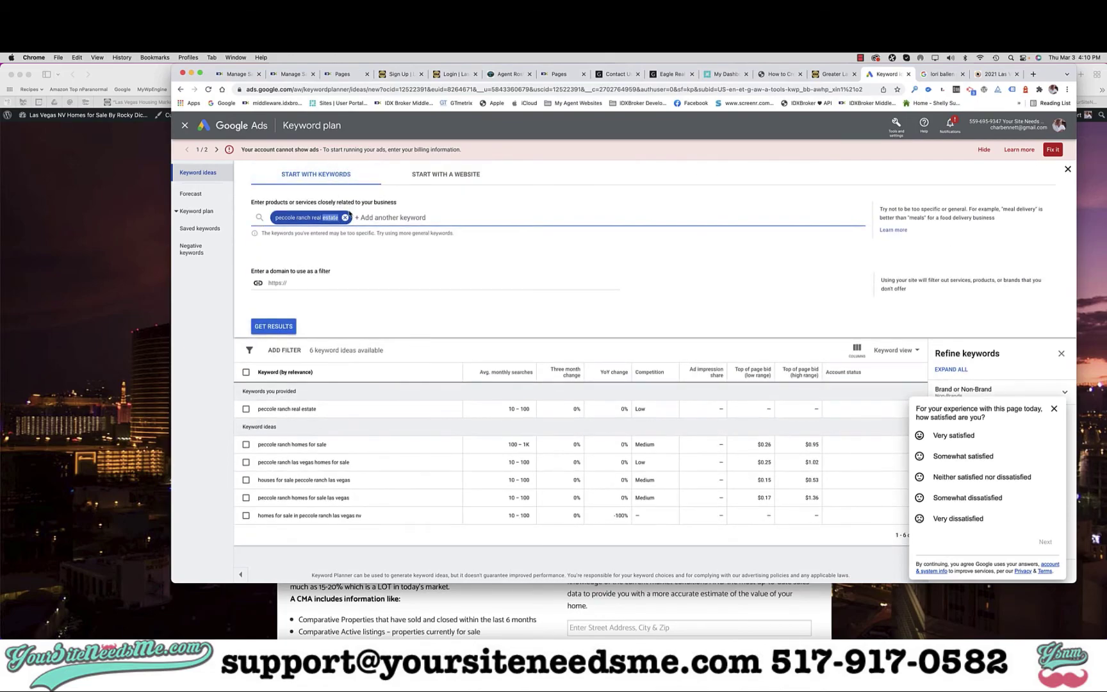
click(345, 217)
text(Las)
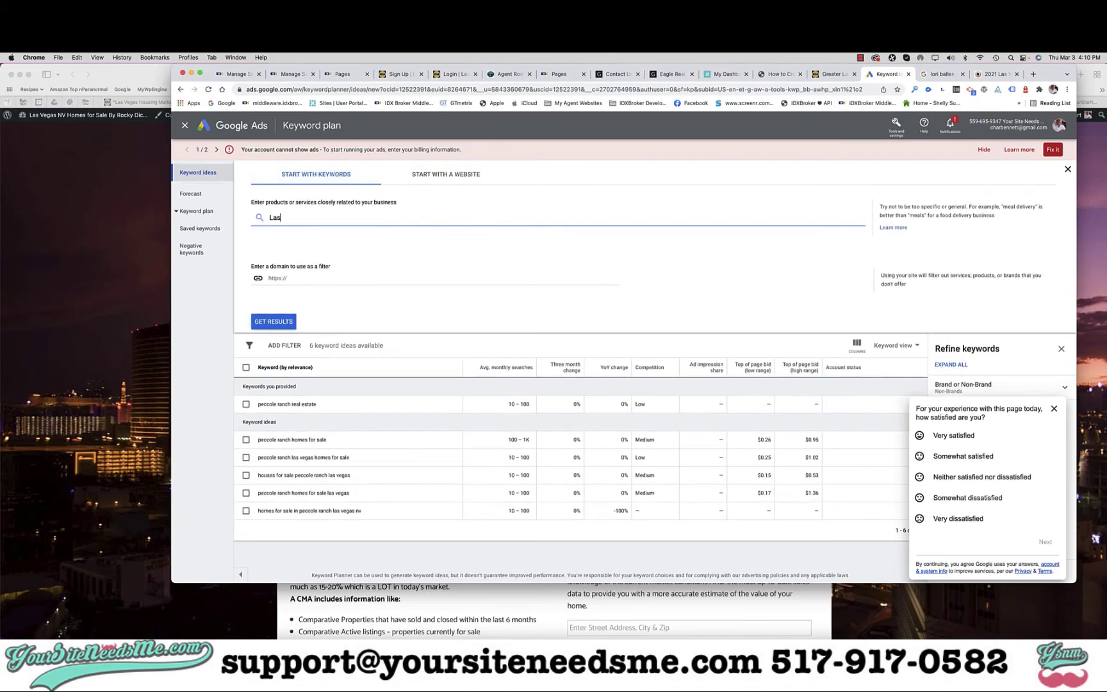
text( Vegas Housing Market)
click(281, 320)
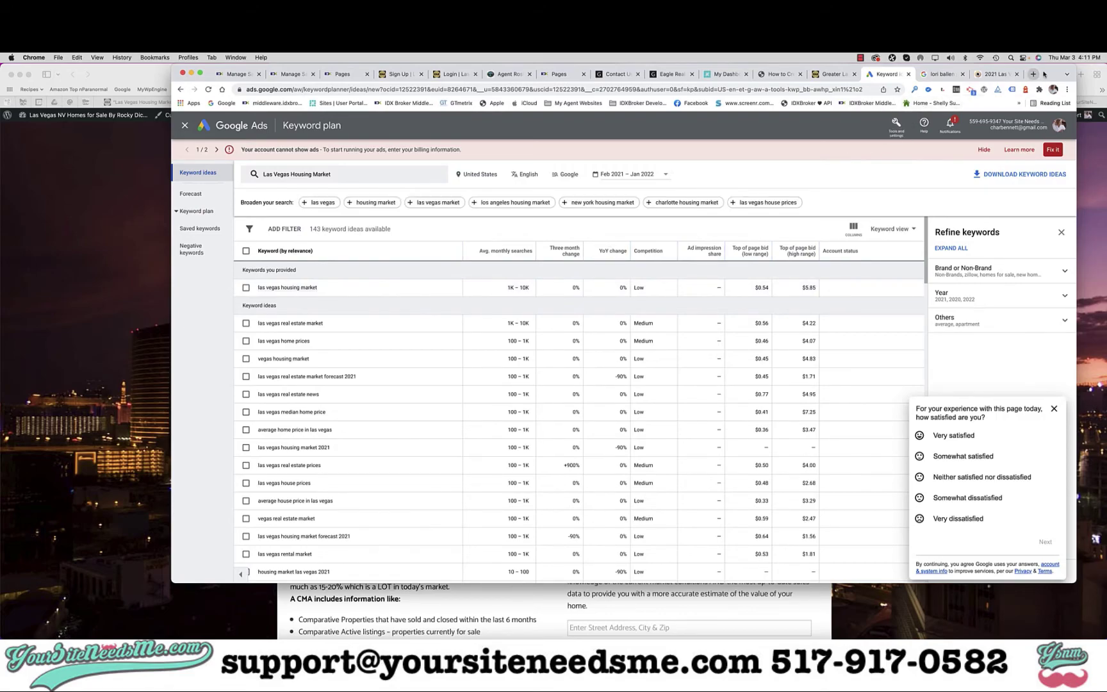
key(super+m)
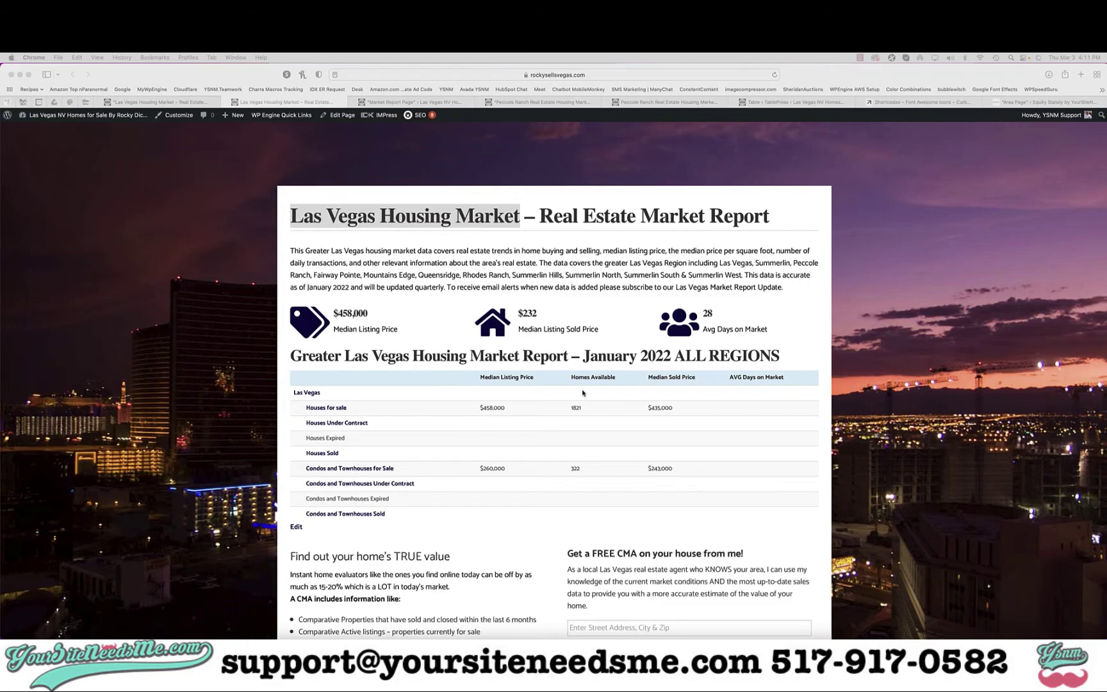
scroll(588, 379, down, 3)
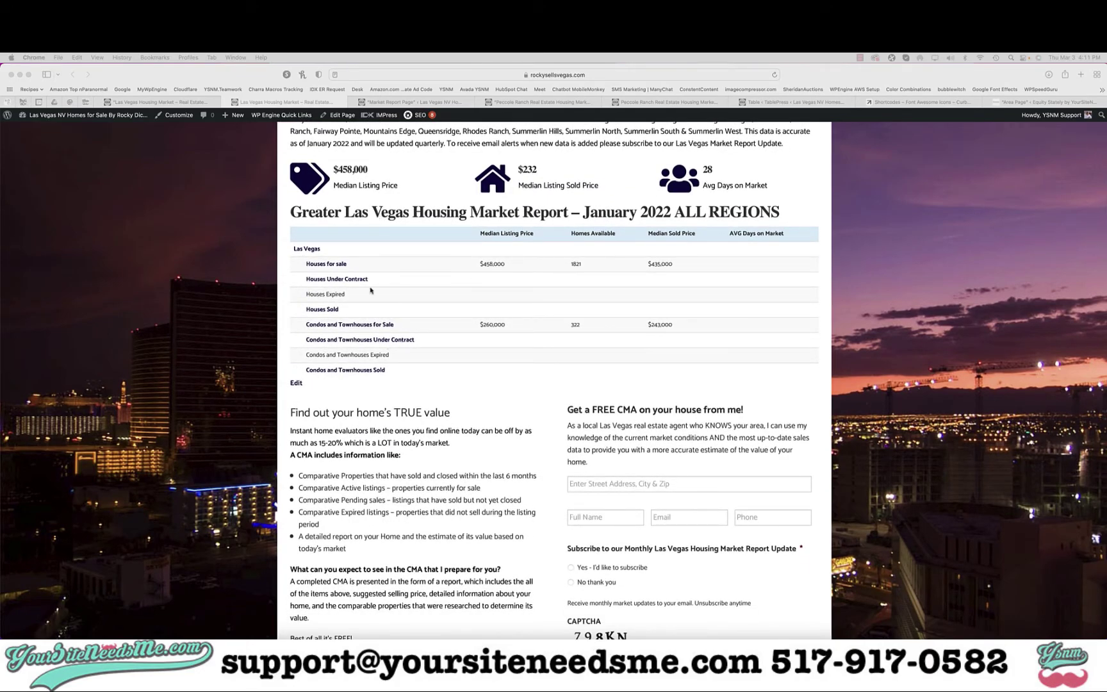
scroll(365, 269, up, 2)
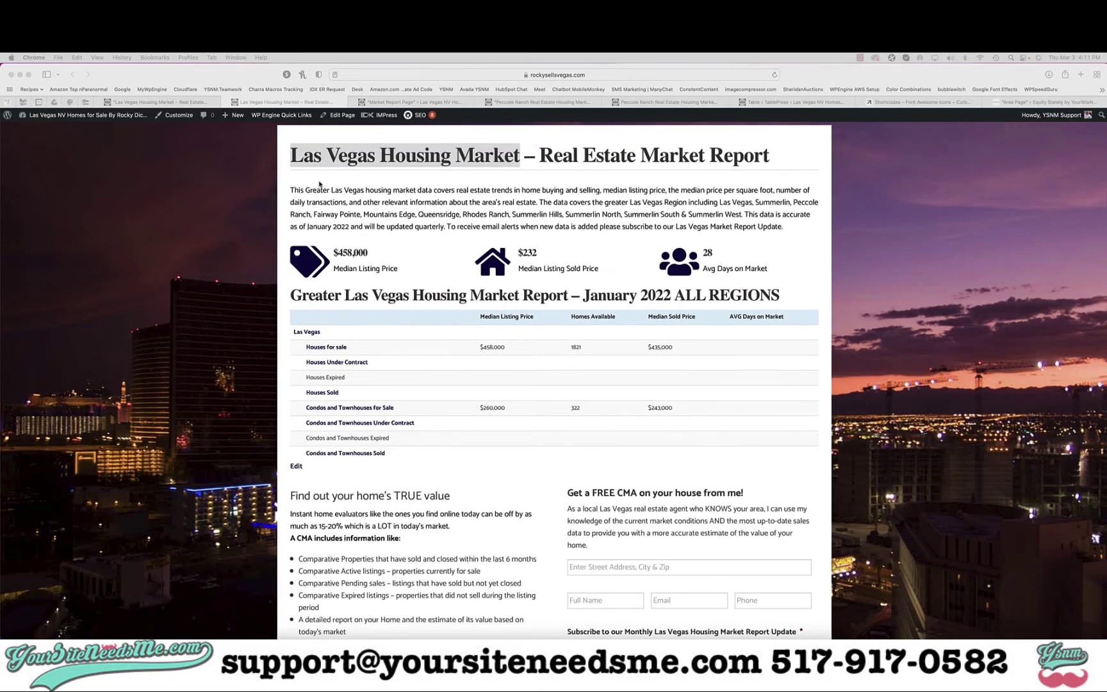